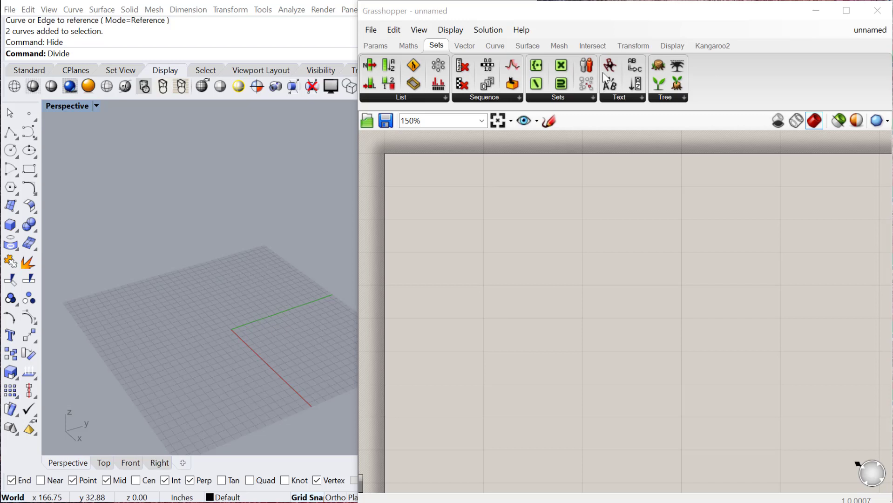
Look through the Intersect components grouped under Mathematical, Physical, Region and Shape
{"action": "left_click", "coordinate": [591, 45]}
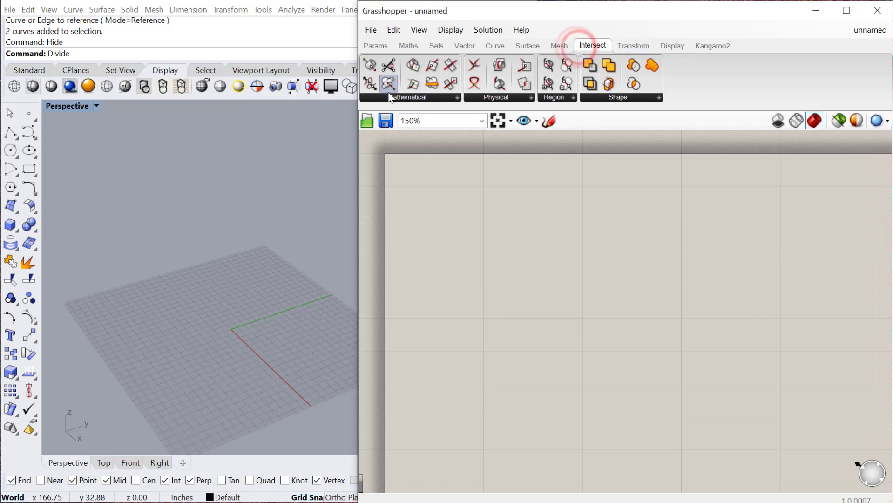
{"action": "left_click", "coordinate": [391, 97]}
{"action": "left_click", "coordinate": [494, 97]}
{"action": "left_click", "coordinate": [545, 97]}
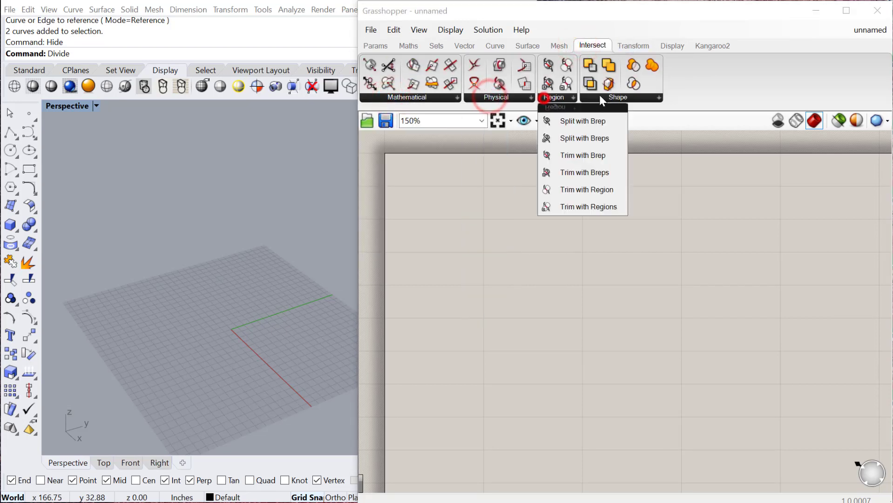
{"action": "left_click", "coordinate": [605, 97]}
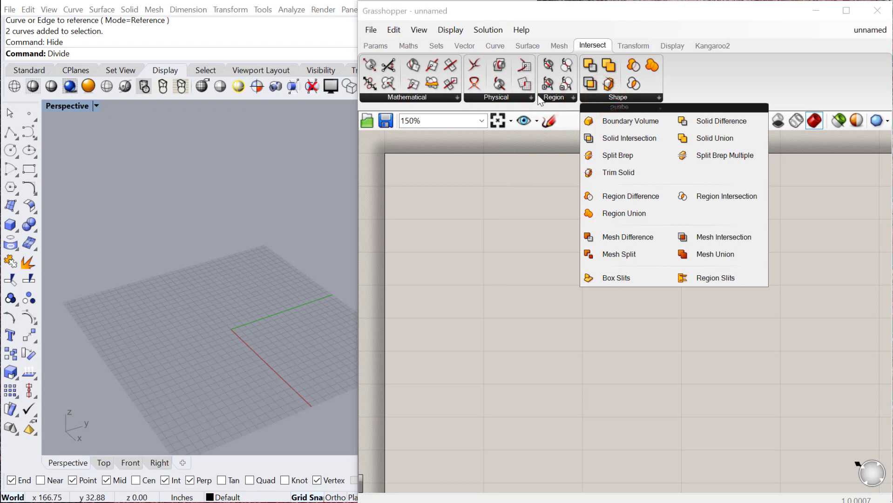
{"action": "left_click", "coordinate": [491, 215]}
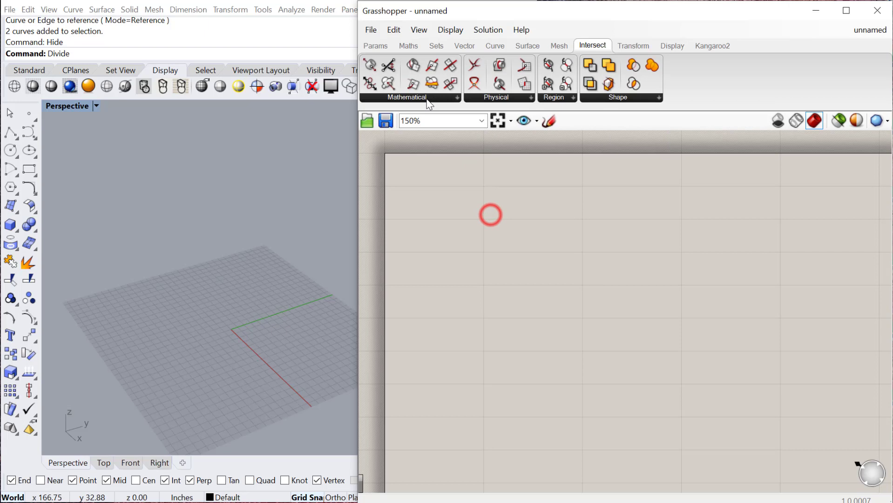
Add a Brep | Plane intersection component to the canvas and leave room for its inputs
{"action": "double_click", "coordinate": [547, 249]}
{"action": "type", "text": "brep"}
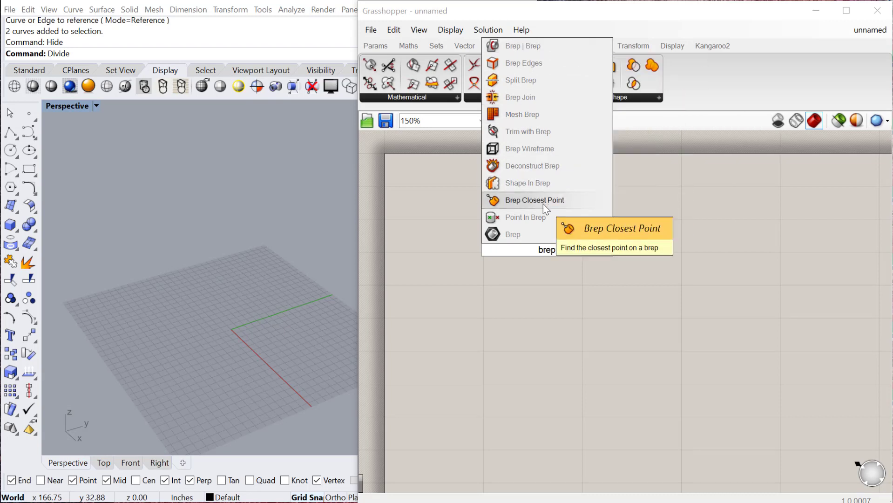
{"action": "type", "text": "pla"}
{"action": "left_click", "coordinate": [535, 166]}
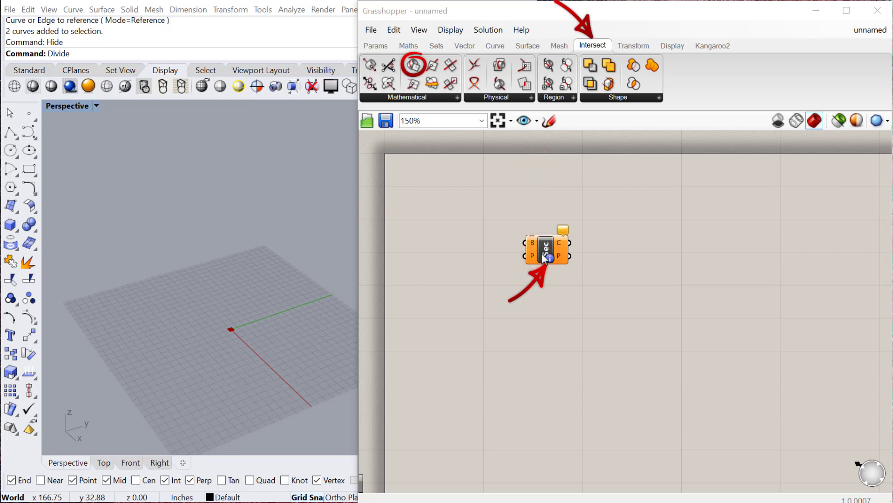
{"action": "left_click_drag", "start_coordinate": [547, 255], "coordinate": [648, 258]}
Add a Sphere component and place it before the Brep | Plane component
{"action": "scroll", "coordinate": [533, 259], "scroll_direction": "up", "scroll_amount": 2}
{"action": "double_click", "coordinate": [507, 300]}
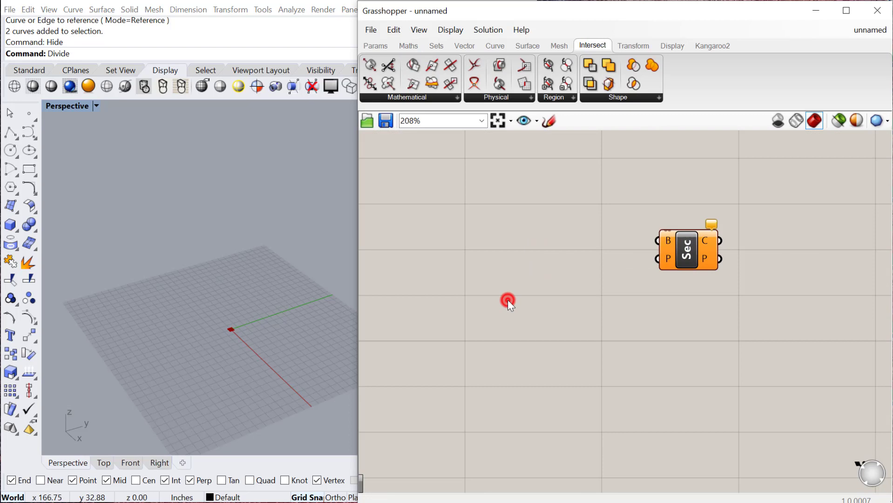
{"action": "type", "text": "spher"}
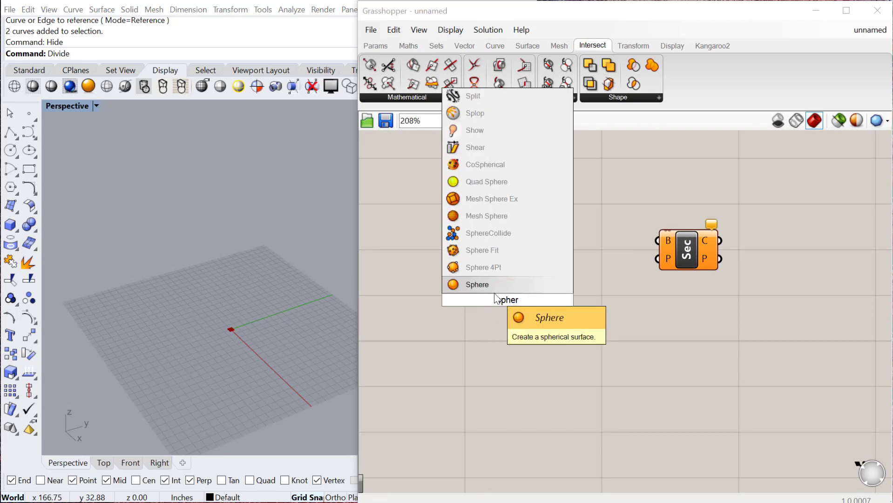
{"action": "left_click", "coordinate": [486, 284]}
{"action": "left_click_drag", "start_coordinate": [514, 311], "coordinate": [534, 219]}
Add a number slider starting at 1.00 and connect it to the sphere's radius input
{"action": "double_click", "coordinate": [410, 250]}
{"action": "type", "text": "0"}
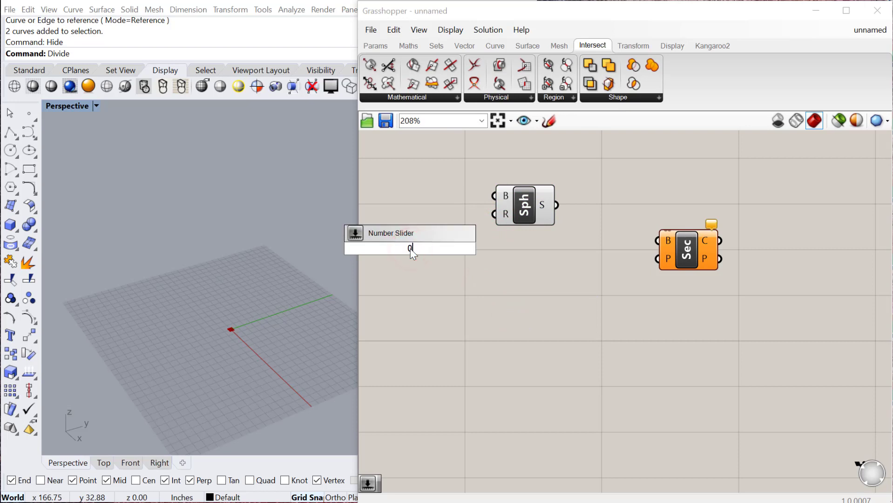
{"action": "type", "text": "<"}
{"action": "key", "text": "BackSpace"}
{"action": "key", "text": "BackSpace"}
{"action": "type", "text": "1<10"}
{"action": "key", "text": "Return"}
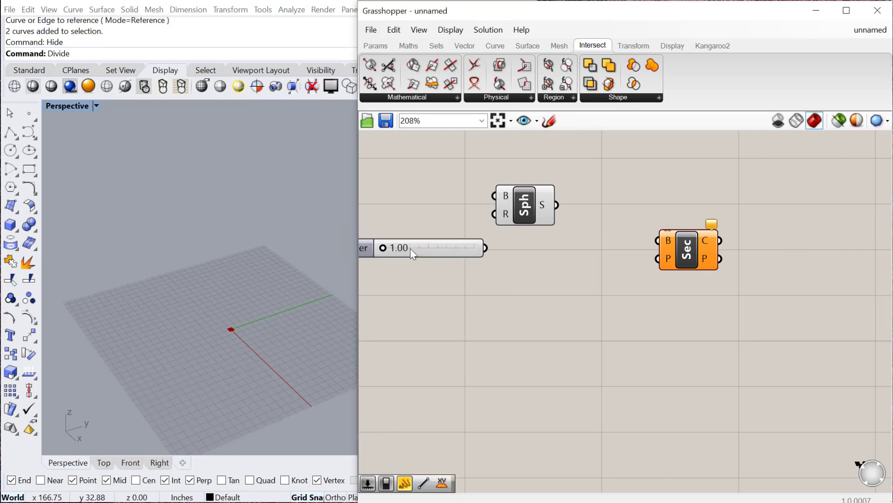
{"action": "left_click_drag", "start_coordinate": [486, 247], "coordinate": [497, 215]}
Connect the sphere to the brep input of the section component and set the radius slider to 15.73
{"action": "left_click_drag", "start_coordinate": [510, 213], "coordinate": [656, 240]}
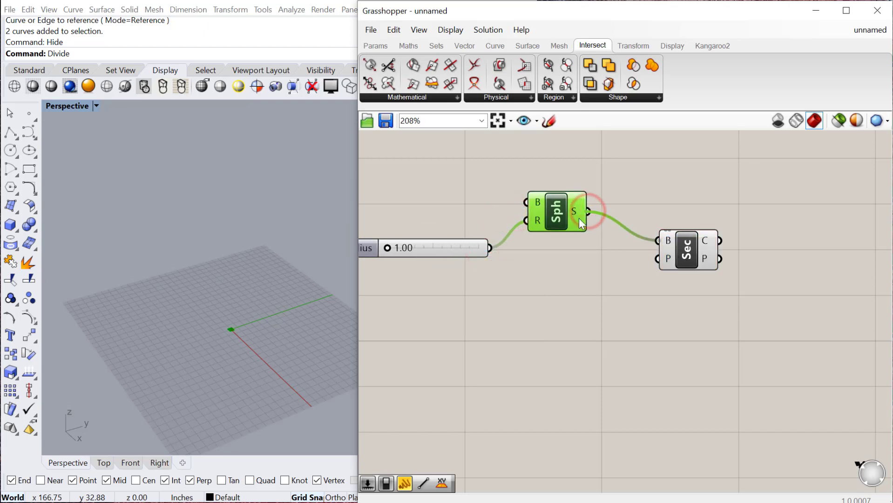
{"action": "left_click_drag", "start_coordinate": [572, 216], "coordinate": [586, 221]}
{"action": "left_click_drag", "start_coordinate": [387, 248], "coordinate": [474, 250]}
{"action": "scroll", "coordinate": [249, 327], "scroll_direction": "up", "scroll_amount": 5}
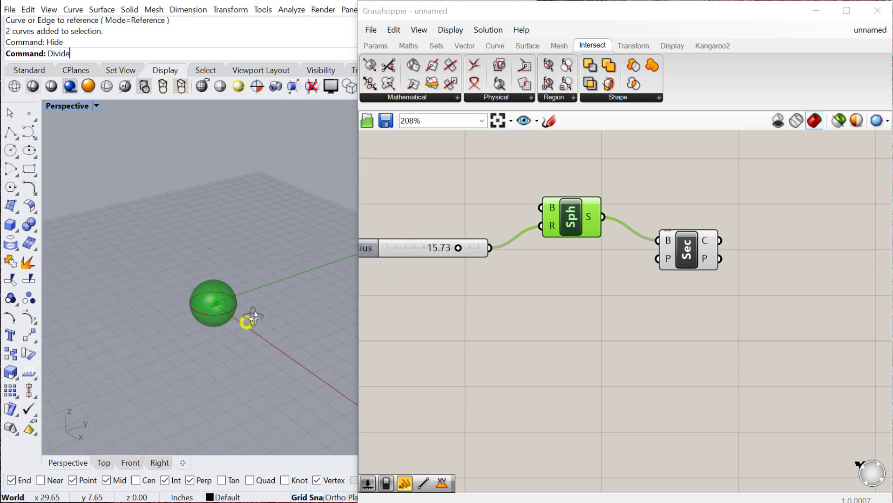
Add an XY Plane component, connect it to the section component's plane input, and highlight the intersection curve on the sphere
{"action": "right_click_drag", "start_coordinate": [764, 314], "coordinate": [759, 285]}
{"action": "left_click_drag", "start_coordinate": [684, 215], "coordinate": [729, 239]}
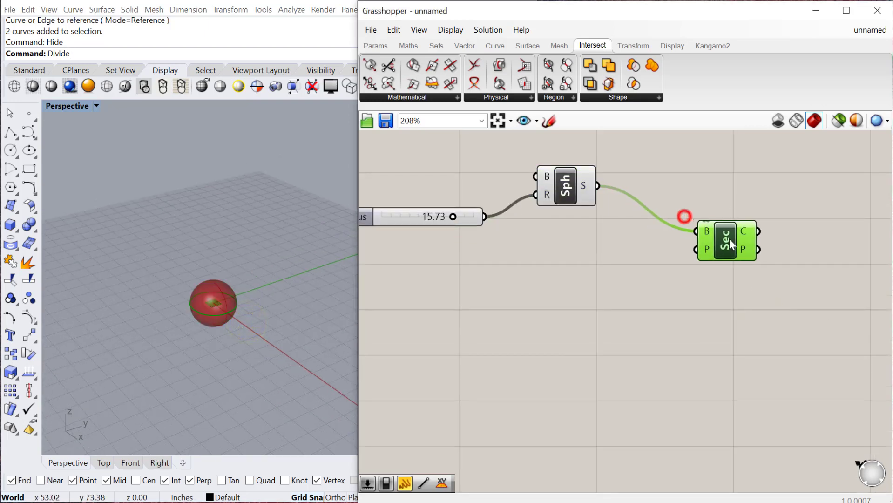
{"action": "left_click", "coordinate": [508, 287]}
{"action": "double_click", "coordinate": [508, 287]}
{"action": "type", "text": "xy"}
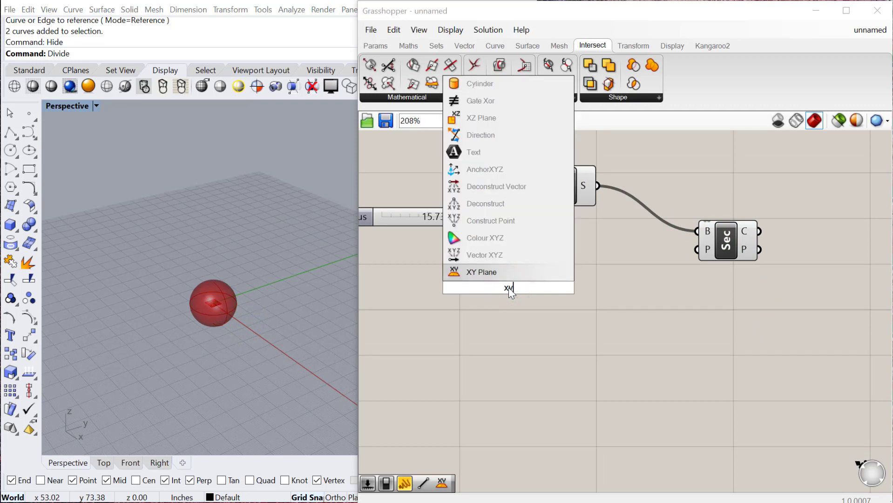
{"action": "left_click", "coordinate": [502, 272]}
{"action": "left_click_drag", "start_coordinate": [508, 289], "coordinate": [697, 250]}
{"action": "left_click_drag", "start_coordinate": [565, 286], "coordinate": [589, 289]}
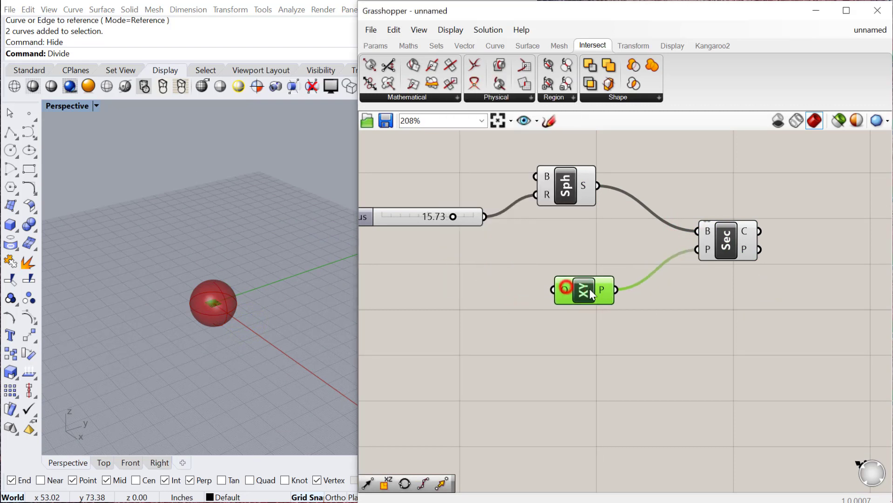
{"action": "scroll", "coordinate": [223, 311], "scroll_direction": "up", "scroll_amount": 5}
{"action": "left_click", "coordinate": [724, 238]}
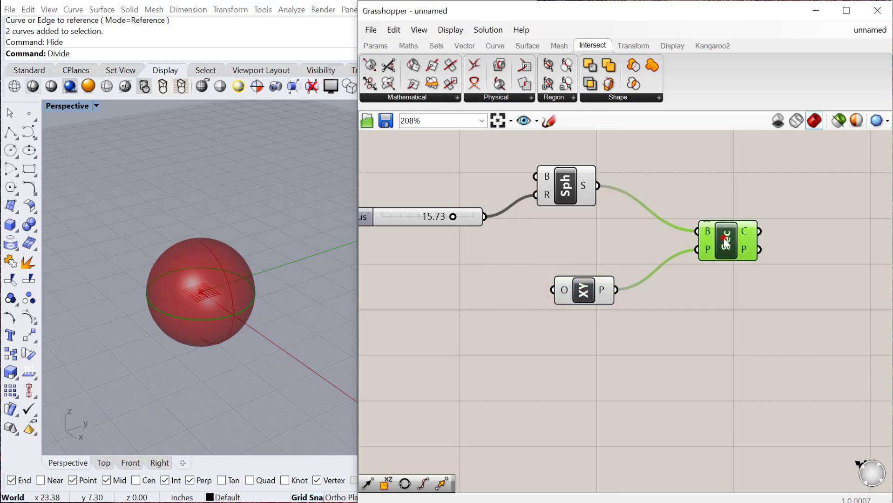
{"action": "scroll", "coordinate": [189, 299], "scroll_direction": "up", "scroll_amount": 2}
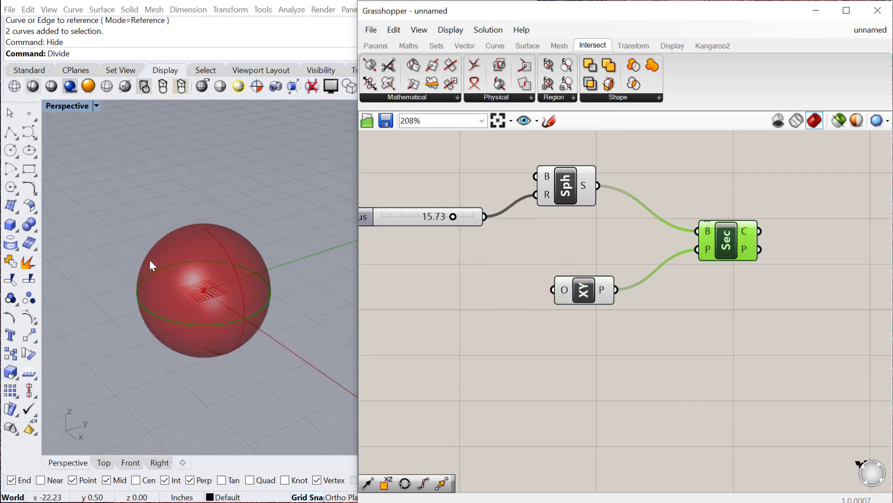
Add a Unit Z vector component and connect it to the XY Plane's origin input
{"action": "left_click_drag", "start_coordinate": [580, 276], "coordinate": [588, 284]}
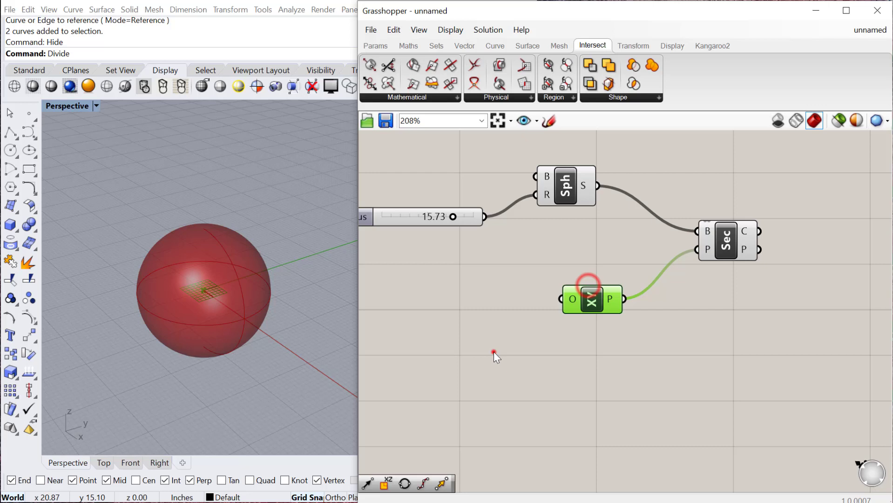
{"action": "double_click", "coordinate": [494, 352]}
{"action": "type", "text": "unit"}
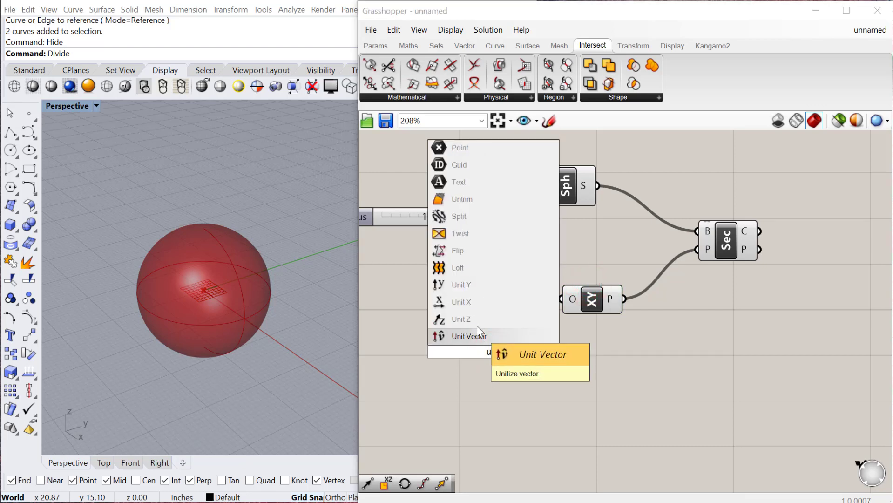
{"action": "left_click", "coordinate": [475, 314]}
{"action": "left_click_drag", "start_coordinate": [524, 352], "coordinate": [561, 299]}
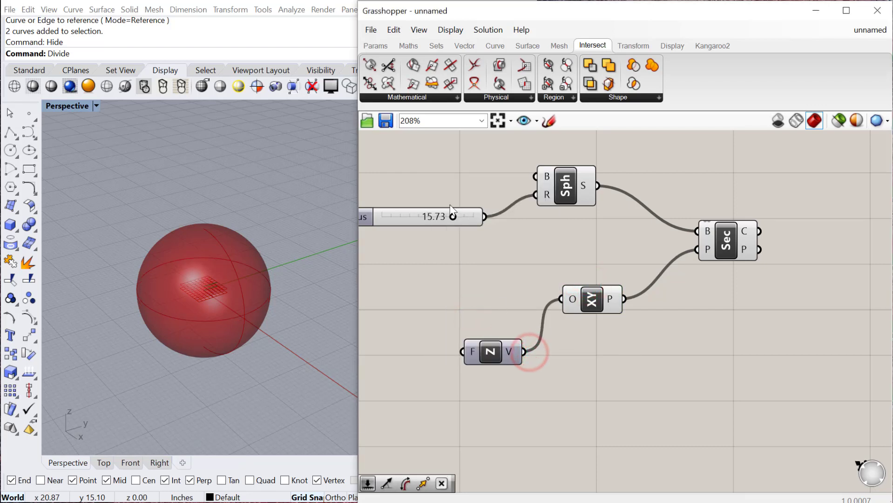
Duplicate the radius slider, connect the copy to the Unit Z factor, and set it to 4.43 to shift the section
{"action": "left_click", "coordinate": [416, 215]}
{"action": "key", "text": "ctrl+c"}
{"action": "key", "text": "ctrl+v"}
{"action": "left_click_drag", "start_coordinate": [420, 221], "coordinate": [365, 357]}
{"action": "right_click_drag", "start_coordinate": [468, 352], "coordinate": [540, 344]}
{"action": "left_click_drag", "start_coordinate": [541, 352], "coordinate": [567, 341]}
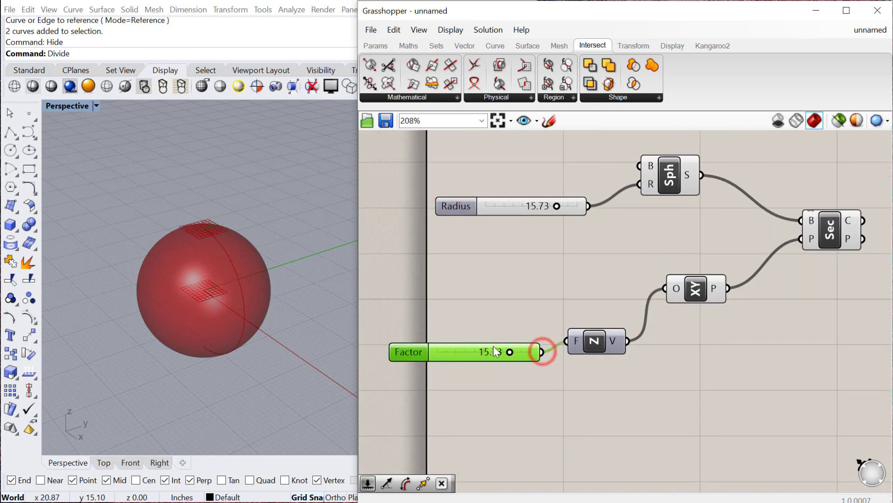
{"action": "left_click_drag", "start_coordinate": [509, 352], "coordinate": [456, 352]}
{"action": "right_click_drag", "start_coordinate": [773, 336], "coordinate": [602, 321]}
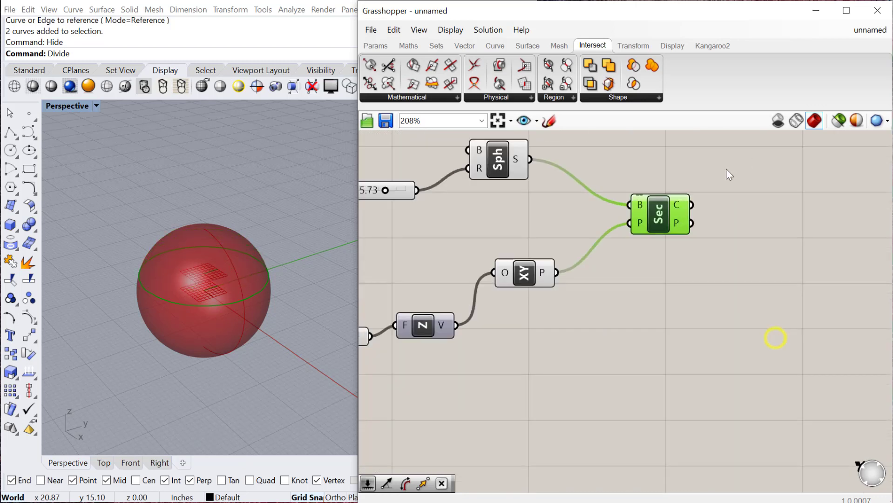
{"action": "left_click", "coordinate": [659, 208]}
Delete the sphere, section component, Unit Z vector and both sliders, keeping only the XY Plane
{"action": "scroll", "coordinate": [583, 276], "scroll_direction": "down", "scroll_amount": 4}
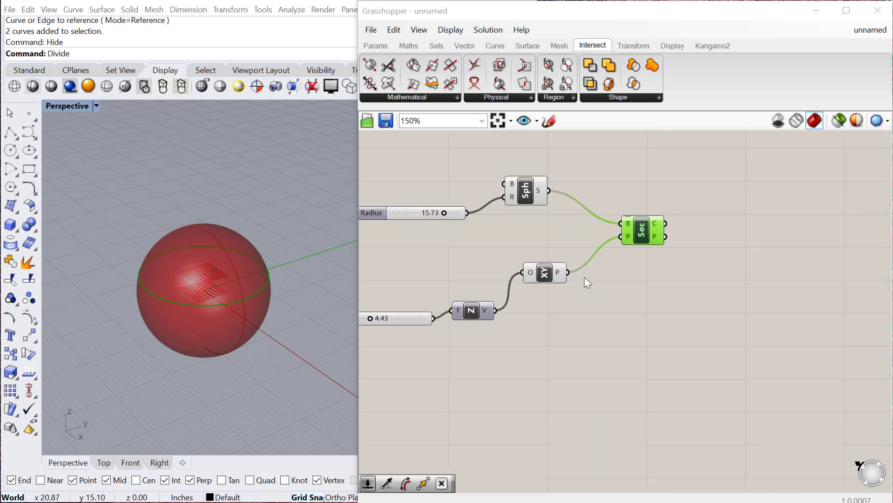
{"action": "left_click_drag", "start_coordinate": [608, 248], "coordinate": [483, 194]}
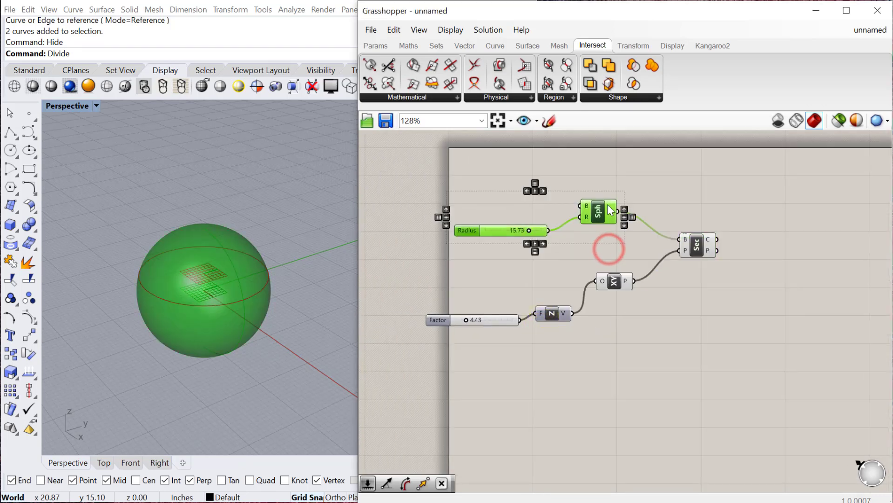
{"action": "key", "text": "Delete"}
{"action": "left_click", "coordinate": [694, 245]}
{"action": "key", "text": "Delete"}
{"action": "left_click_drag", "start_coordinate": [565, 382], "coordinate": [508, 310]}
{"action": "key", "text": "Delete"}
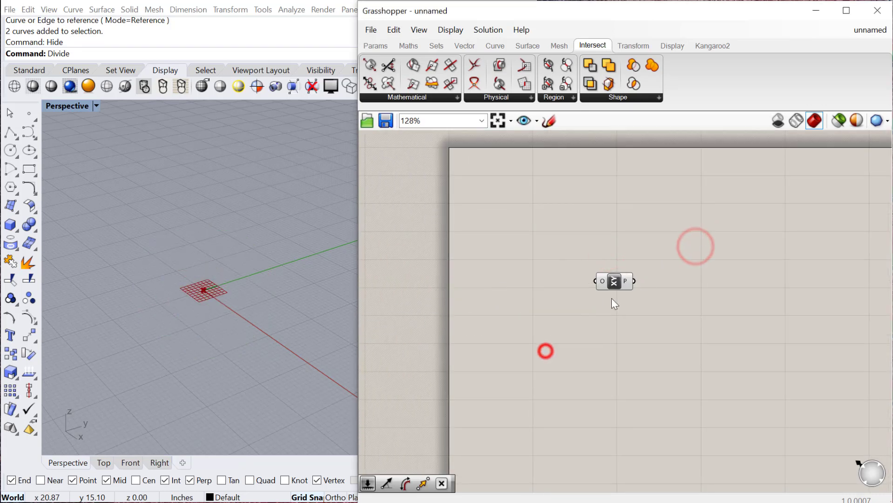
{"action": "left_click_drag", "start_coordinate": [612, 280], "coordinate": [614, 268]}
{"action": "right_click_drag", "start_coordinate": [560, 311], "coordinate": [535, 300]}
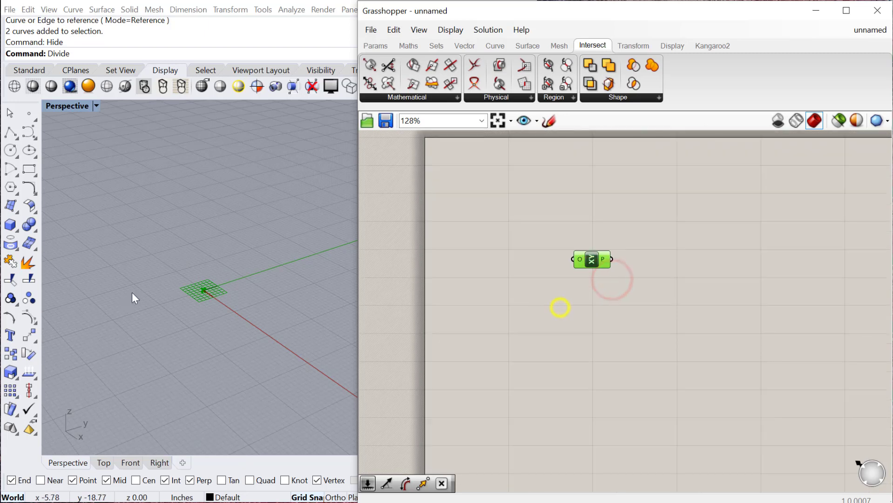
{"action": "left_click", "coordinate": [186, 299]}
{"action": "type", "text": "Dividecurve"}
{"action": "key", "text": "Return"}
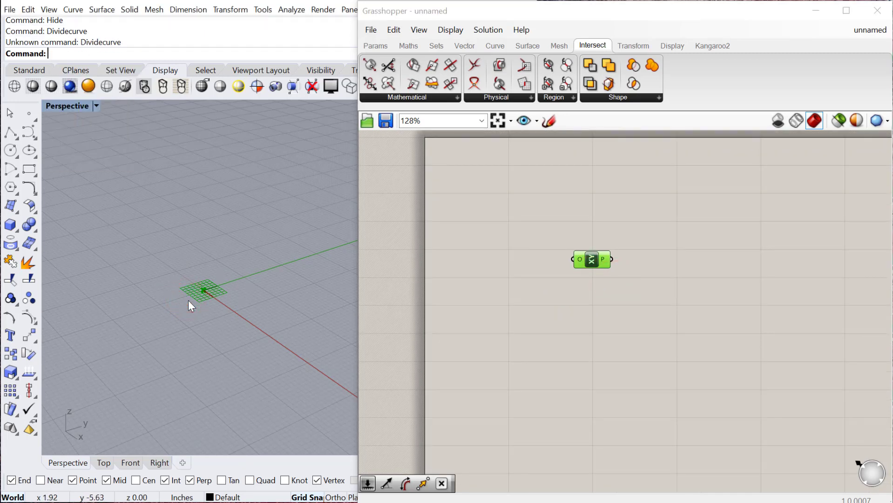
Draw a wavy control-point curve with seven points around the origin in the Perspective viewport
{"action": "type", "text": "Curve"}
{"action": "key", "text": "Return"}
{"action": "left_click", "coordinate": [155, 321]}
{"action": "left_click", "coordinate": [124, 219]}
{"action": "left_click", "coordinate": [217, 207]}
{"action": "left_click", "coordinate": [229, 274]}
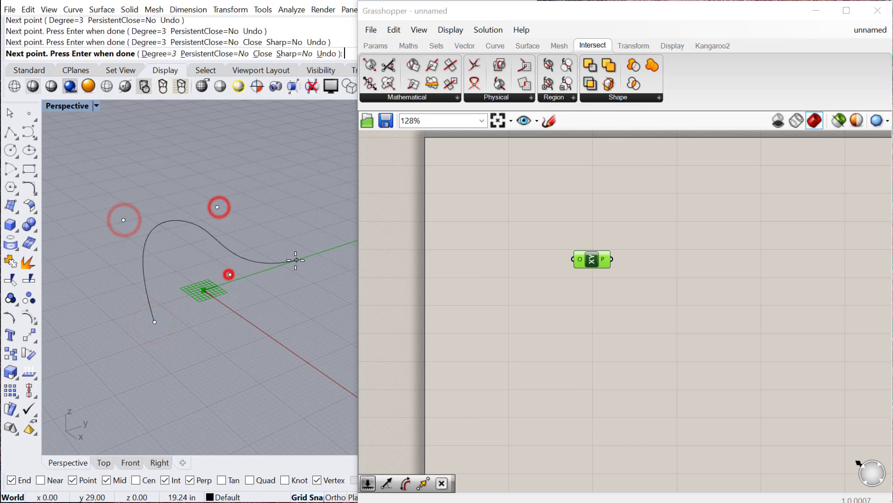
{"action": "left_click", "coordinate": [296, 260]}
{"action": "left_click", "coordinate": [323, 221]}
{"action": "left_click", "coordinate": [350, 265]}
{"action": "right_click", "coordinate": [351, 266]}
{"action": "left_click", "coordinate": [264, 289]}
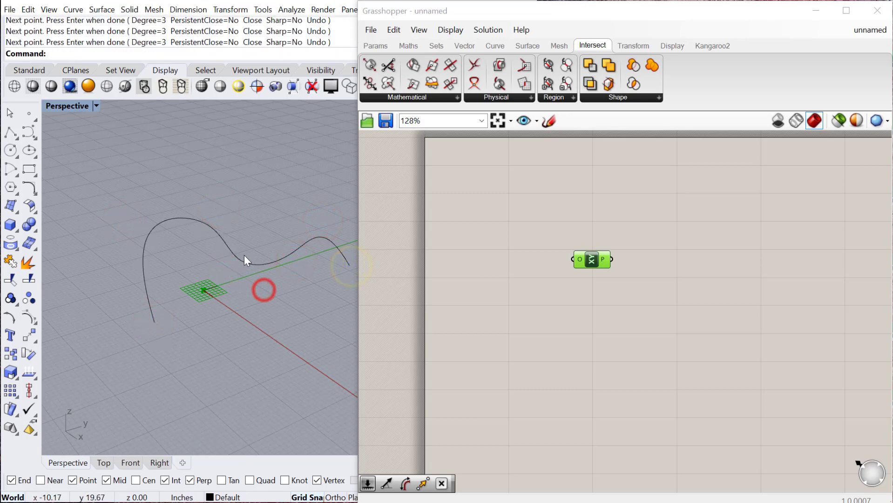
Reshape the curve vertically by lowering its fourth control point and raising its second
{"action": "left_click", "coordinate": [242, 256]}
{"action": "left_click", "coordinate": [229, 275]}
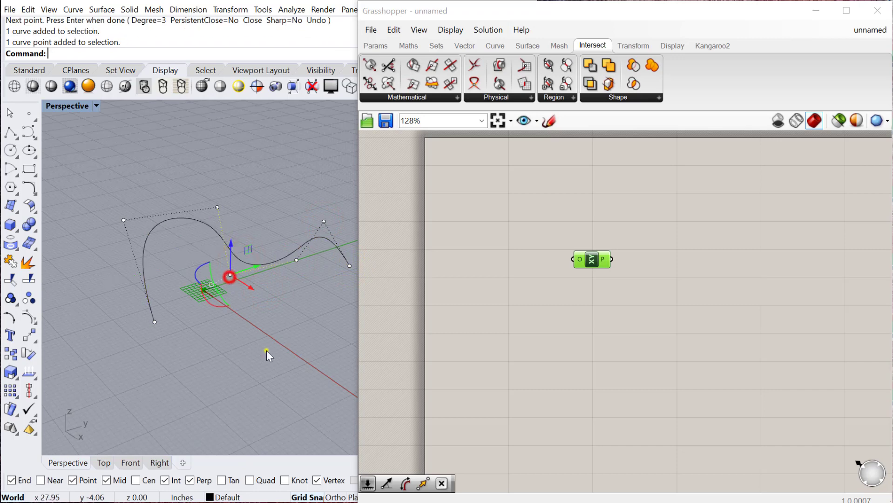
{"action": "right_click_drag", "start_coordinate": [267, 350], "coordinate": [264, 316]}
{"action": "left_click_drag", "start_coordinate": [232, 255], "coordinate": [246, 380]}
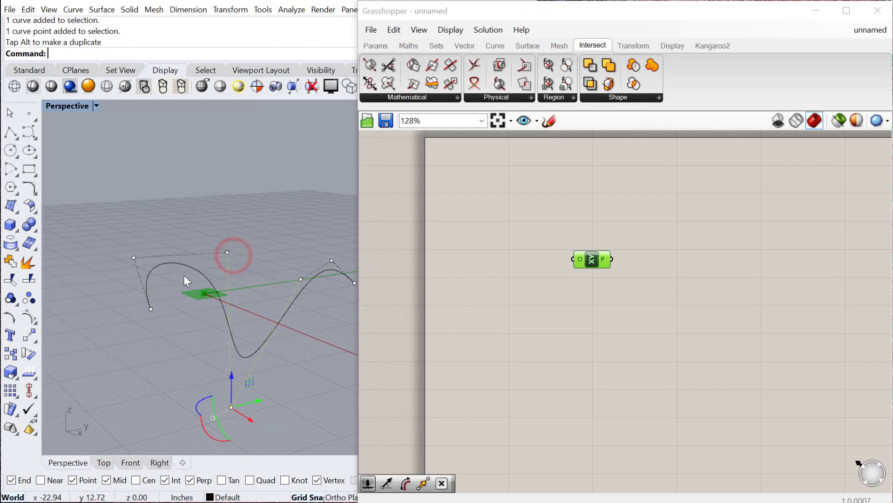
{"action": "left_click", "coordinate": [134, 257]}
{"action": "left_click_drag", "start_coordinate": [136, 231], "coordinate": [161, 163]}
Lower the curve's first control point and raise its sixth, then clear the selection
{"action": "left_click", "coordinate": [150, 309]}
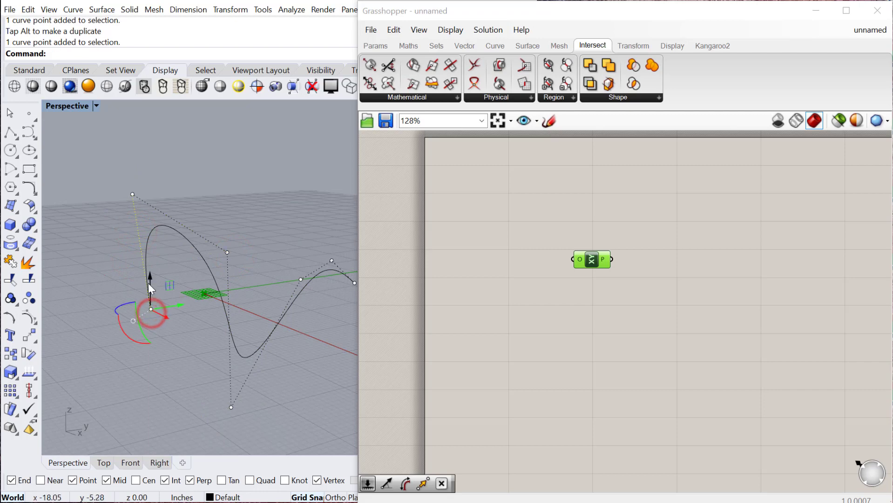
{"action": "left_click_drag", "start_coordinate": [148, 283], "coordinate": [138, 338]}
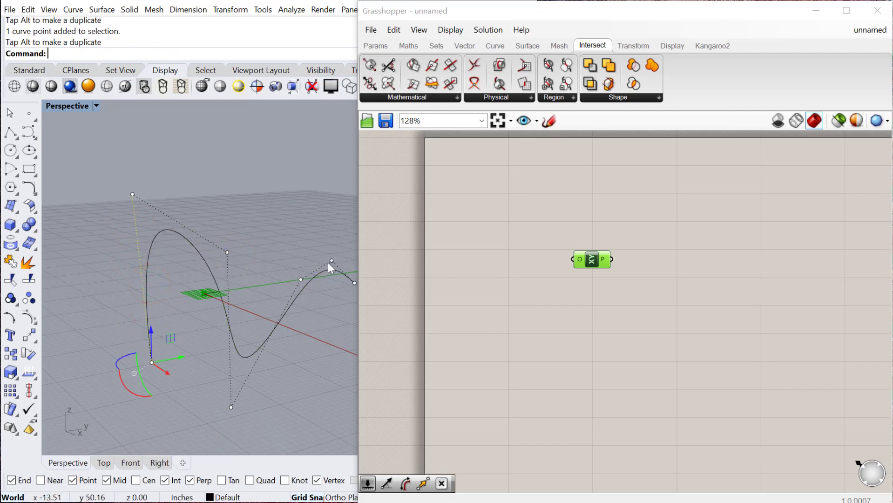
{"action": "left_click", "coordinate": [328, 263]}
{"action": "right_click_drag", "start_coordinate": [330, 240], "coordinate": [253, 313]}
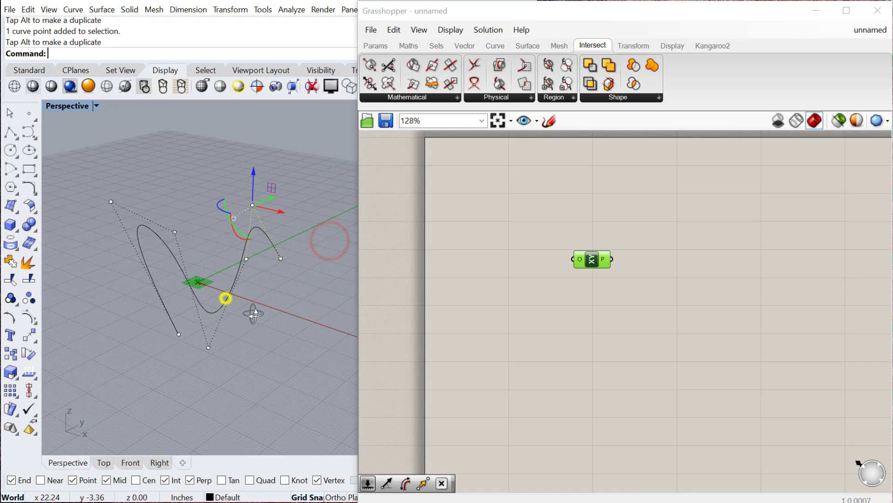
{"action": "left_click", "coordinate": [256, 311]}
Add a Curve parameter to the canvas and reference the wavy curve from the Perspective viewport in it
{"action": "double_click", "coordinate": [518, 288]}
{"action": "type", "text": "curve"}
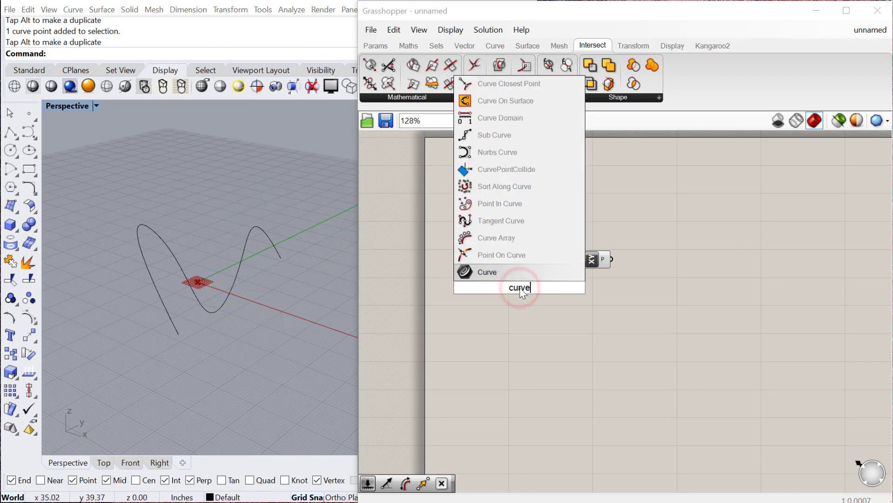
{"action": "left_click", "coordinate": [511, 271]}
{"action": "left_click_drag", "start_coordinate": [512, 272], "coordinate": [495, 223]}
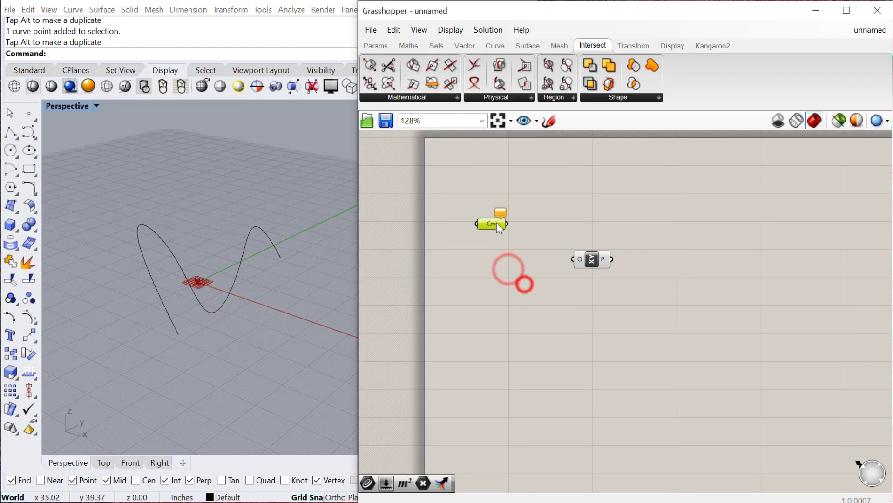
{"action": "right_click", "coordinate": [496, 223]}
{"action": "left_click", "coordinate": [543, 388]}
{"action": "left_click", "coordinate": [278, 247]}
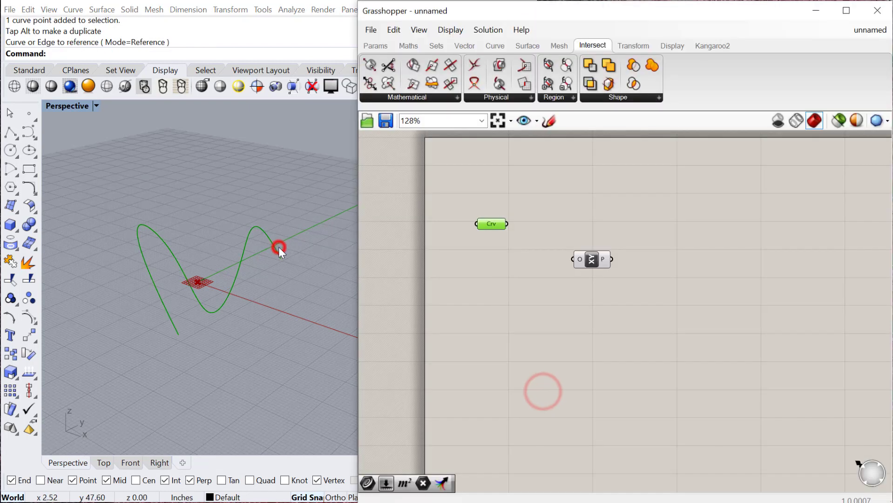
Place the XY Plane beneath the Curve parameter and add a Curve | Plane intersection component beside them
{"action": "left_click_drag", "start_coordinate": [592, 259], "coordinate": [507, 268]}
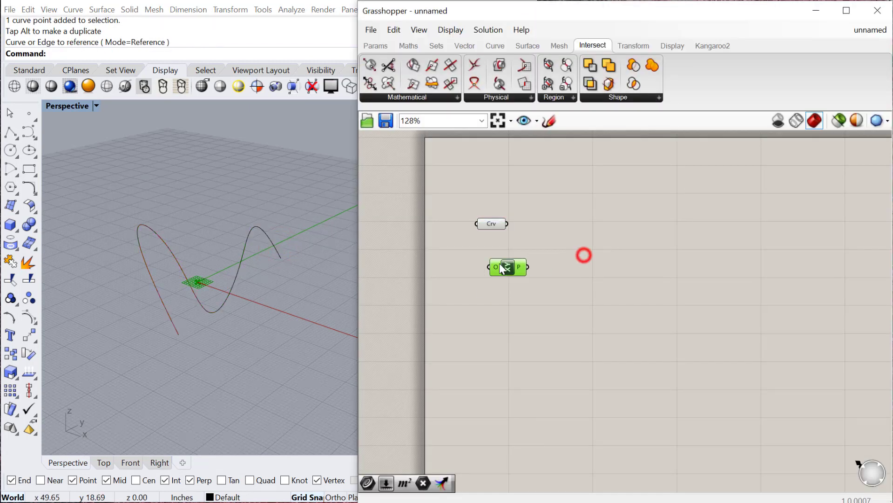
{"action": "double_click", "coordinate": [577, 250]}
{"action": "type", "text": "curve"}
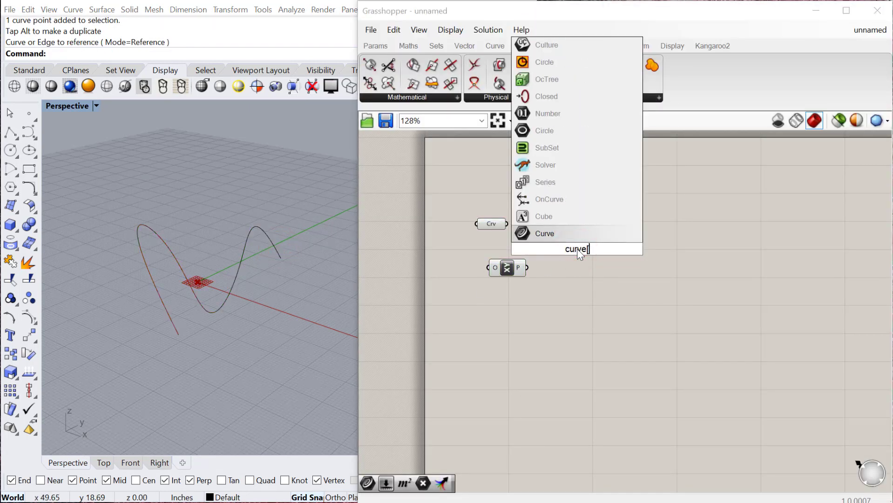
{"action": "type", "text": "pla"}
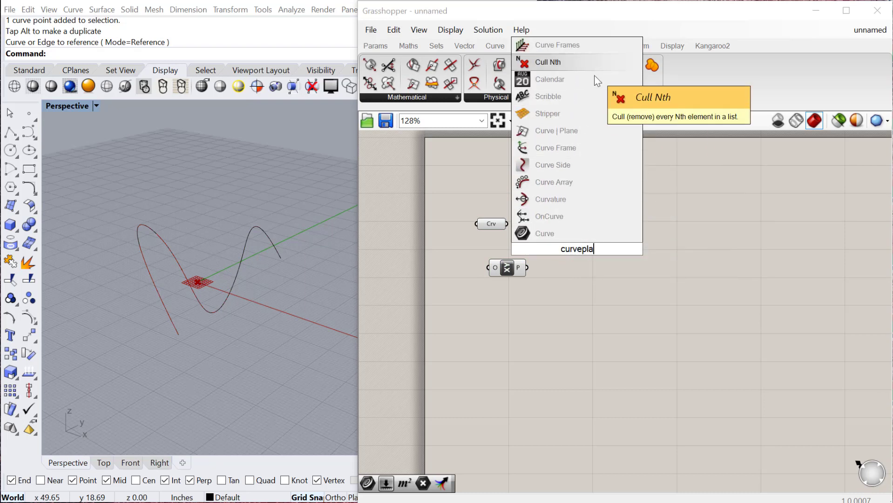
{"action": "left_click", "coordinate": [556, 130]}
{"action": "left_click", "coordinate": [577, 250], "text": "ctrl+alt"}
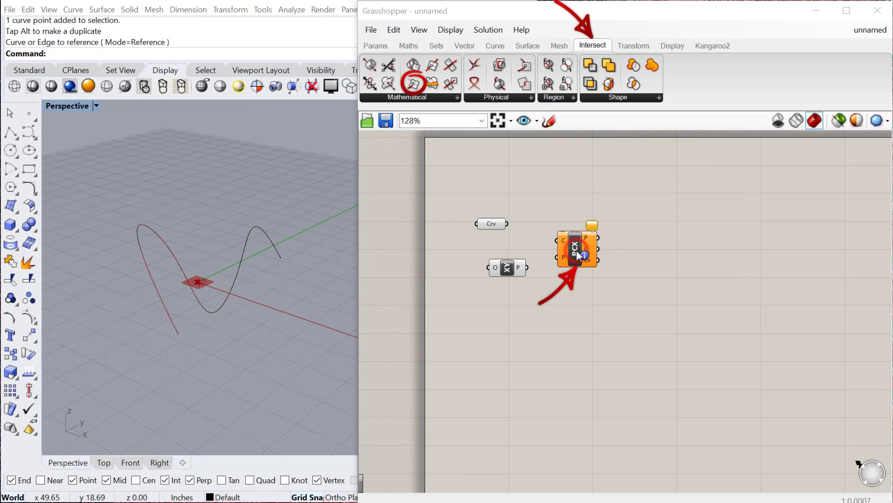
Feed the curve and the XY Plane into the Curve | Plane component and inspect the intersection points on the curve
{"action": "left_click_drag", "start_coordinate": [507, 224], "coordinate": [559, 240]}
{"action": "left_click_drag", "start_coordinate": [526, 267], "coordinate": [576, 261]}
{"action": "right_click_drag", "start_coordinate": [177, 275], "coordinate": [158, 280]}
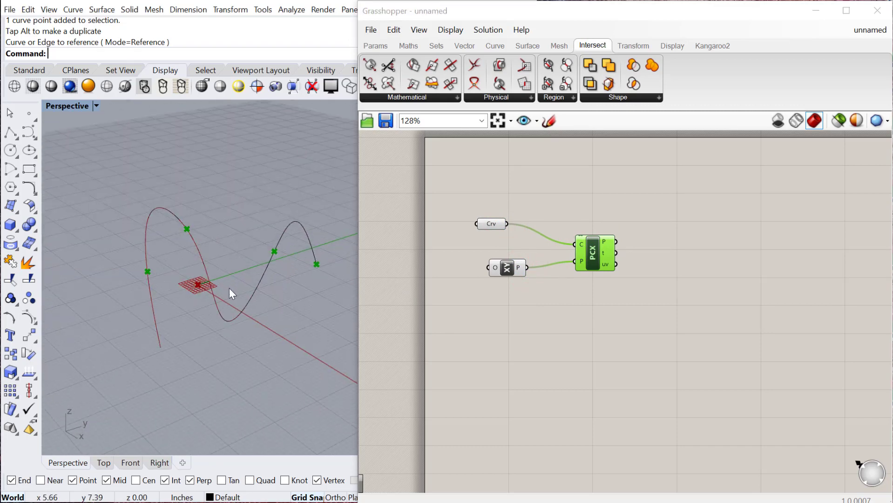
{"action": "right_click_drag", "start_coordinate": [228, 287], "coordinate": [205, 287]}
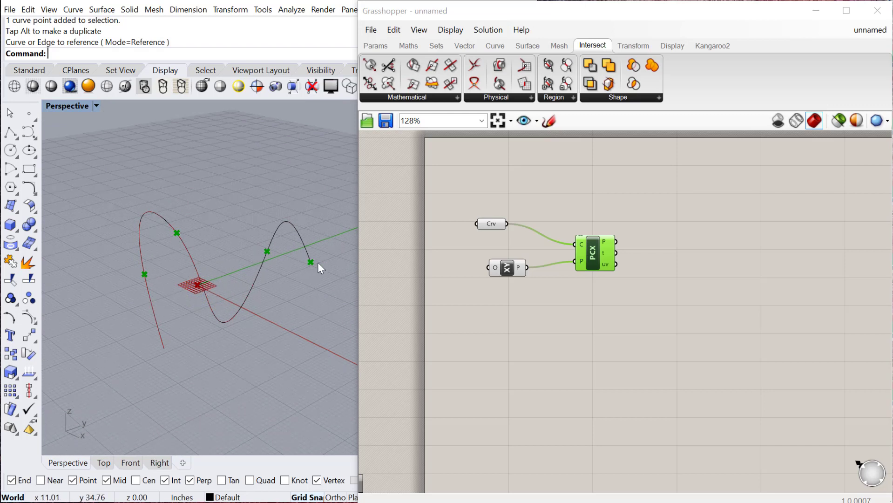
Delete the Curve parameter, XY Plane and Curve | Plane component from the canvas
{"action": "mouse_move", "coordinate": [610, 246]}
{"action": "scroll", "coordinate": [541, 232], "scroll_direction": "down", "scroll_amount": 1}
{"action": "left_click", "coordinate": [646, 343]}
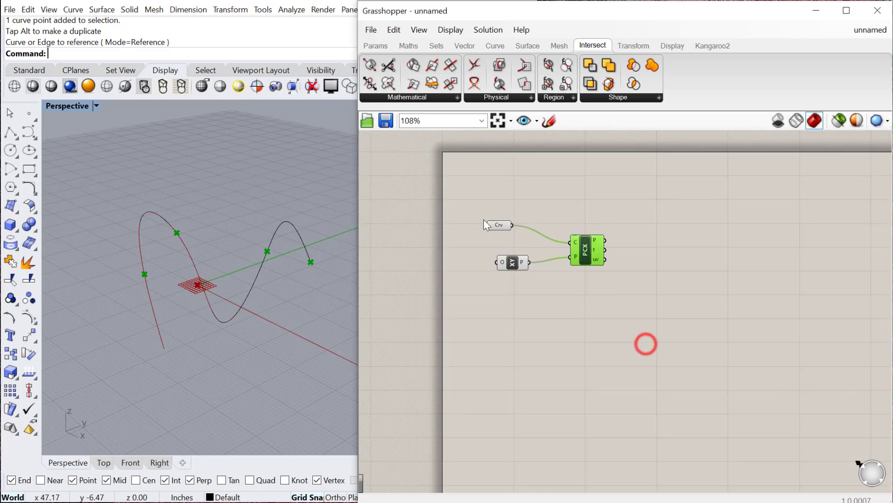
{"action": "left_click", "coordinate": [591, 277]}
{"action": "left_click_drag", "start_coordinate": [614, 292], "coordinate": [484, 199]}
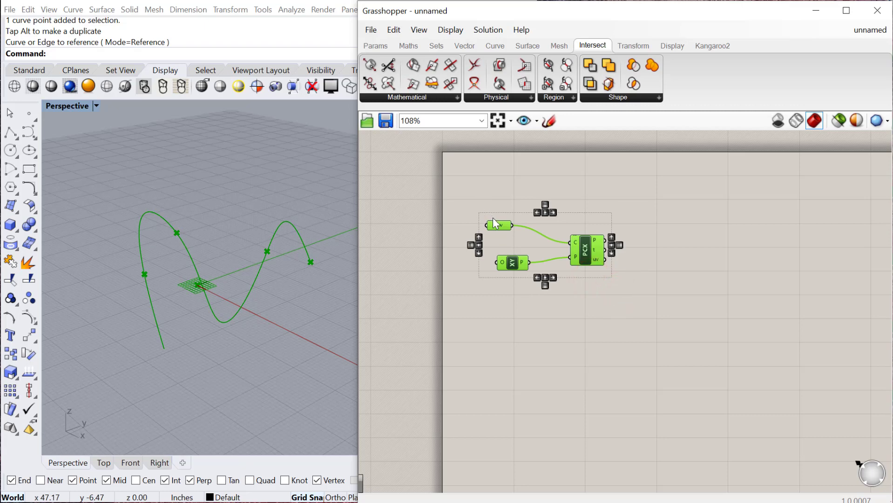
{"action": "key", "text": "Delete"}
Add the Intersect category's Contour component for breps and meshes to the empty canvas
{"action": "double_click", "coordinate": [522, 240]}
{"action": "type", "text": "contou"}
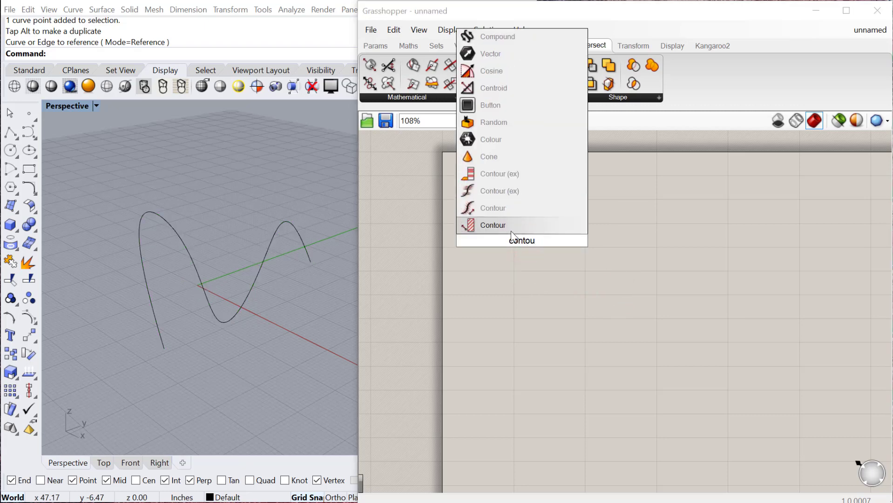
{"action": "key", "text": "Return"}
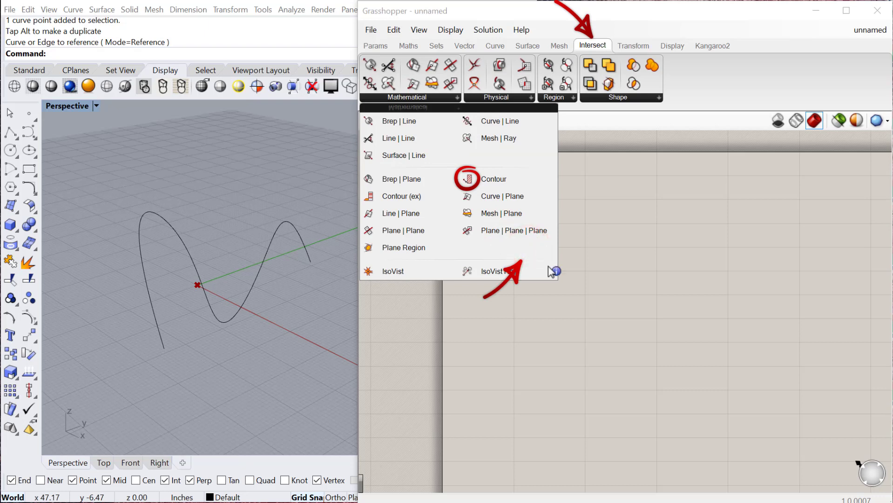
{"action": "left_click_drag", "start_coordinate": [527, 245], "coordinate": [558, 245]}
Delete the wavy curve from the Rhino Perspective viewport
{"action": "left_click", "coordinate": [201, 338]}
{"action": "left_click_drag", "start_coordinate": [287, 380], "coordinate": [84, 186]}
{"action": "key", "text": "Delete"}
Add a Sphere component and connect its output to the Contour component's shape input
{"action": "left_click", "coordinate": [552, 238]}
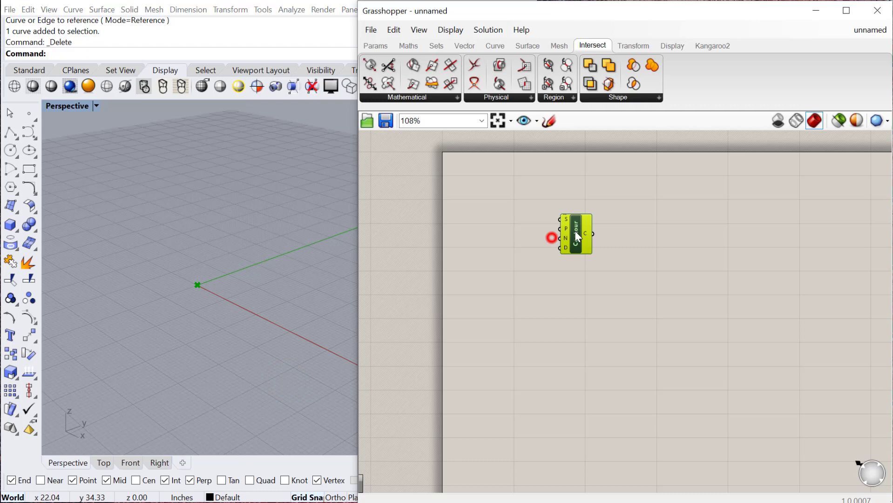
{"action": "scroll", "coordinate": [470, 200], "scroll_direction": "up", "scroll_amount": 3}
{"action": "double_click", "coordinate": [470, 195]}
{"action": "type", "text": "sphere"}
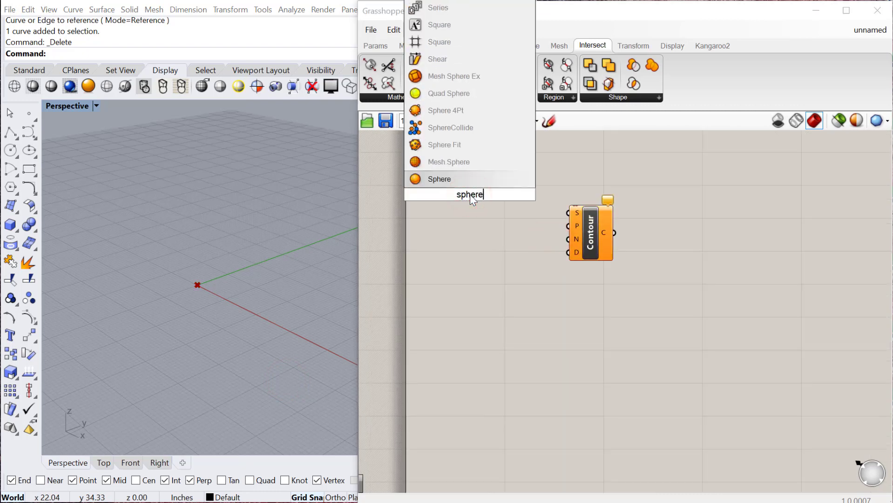
{"action": "left_click", "coordinate": [460, 181]}
{"action": "left_click_drag", "start_coordinate": [476, 193], "coordinate": [626, 220]}
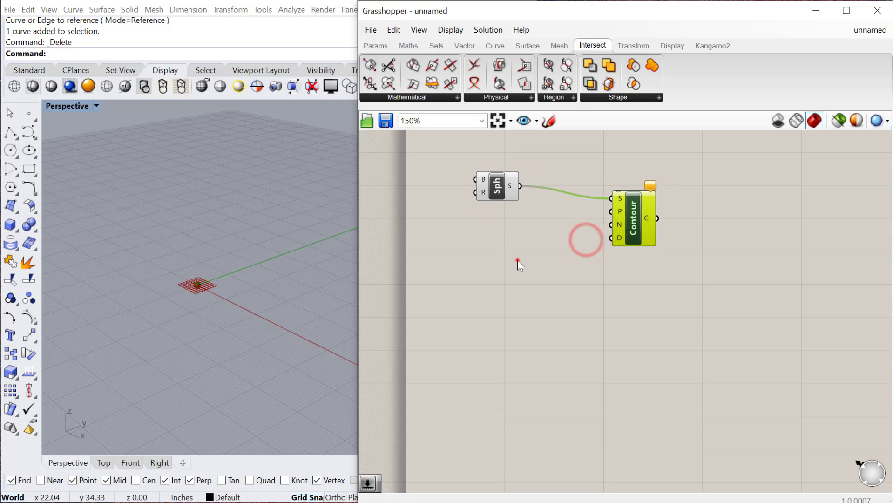
Create a number slider ranging from 1 to 30.0, connect it to the sphere's radius and set it to 13.95
{"action": "double_click", "coordinate": [517, 259]}
{"action": "type", "text": "1<30.0"}
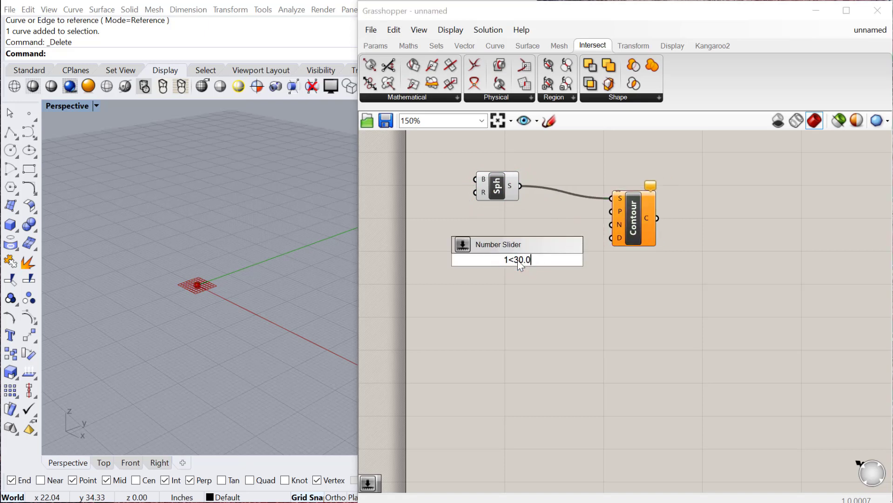
{"action": "key", "text": "Return"}
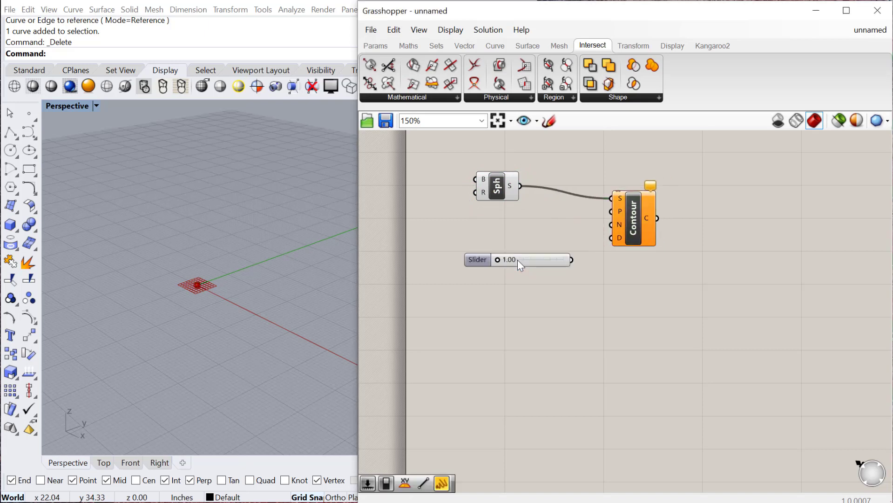
{"action": "left_click_drag", "start_coordinate": [572, 259], "coordinate": [558, 211]}
{"action": "left_click_drag", "start_coordinate": [536, 261], "coordinate": [488, 219]}
{"action": "left_click_drag", "start_coordinate": [633, 219], "coordinate": [677, 223]}
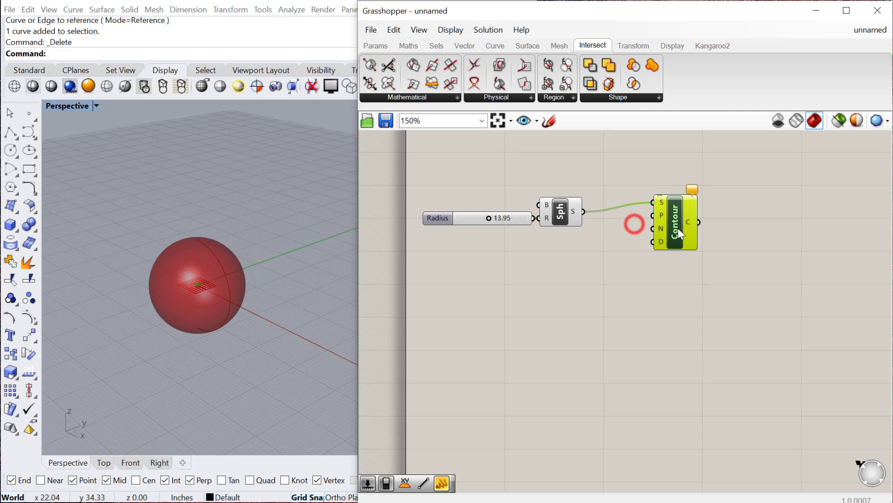
Add an XY Plane component below the Sphere and connect it to the Contour component's P input
{"action": "right_click_drag", "start_coordinate": [577, 311], "coordinate": [549, 305]}
{"action": "double_click", "coordinate": [539, 310]}
{"action": "type", "text": "xy"}
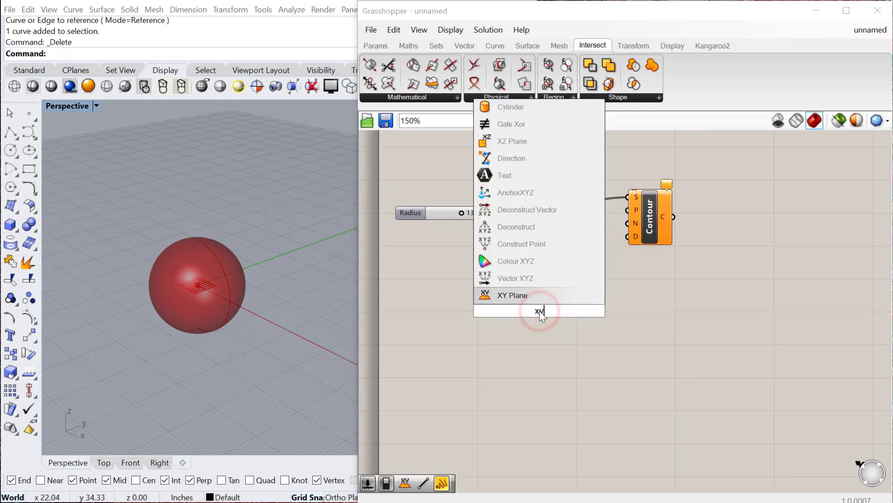
{"action": "left_click", "coordinate": [543, 299]}
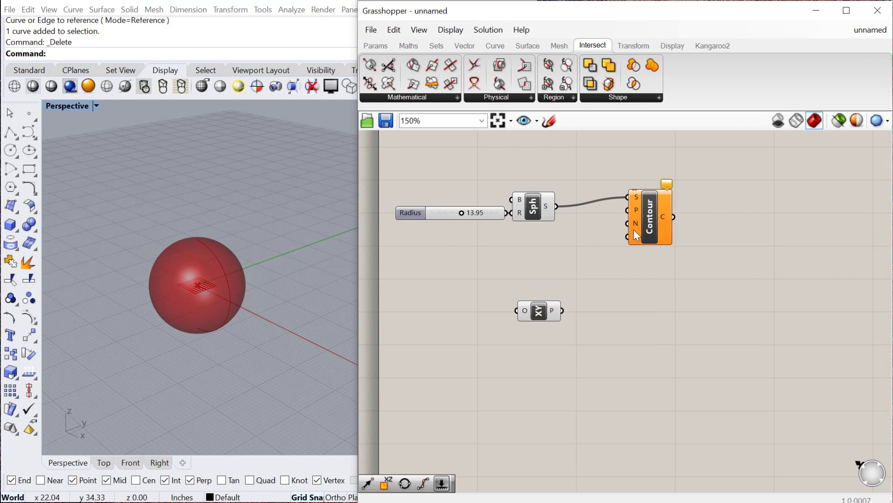
{"action": "left_click_drag", "start_coordinate": [545, 319], "coordinate": [539, 293]}
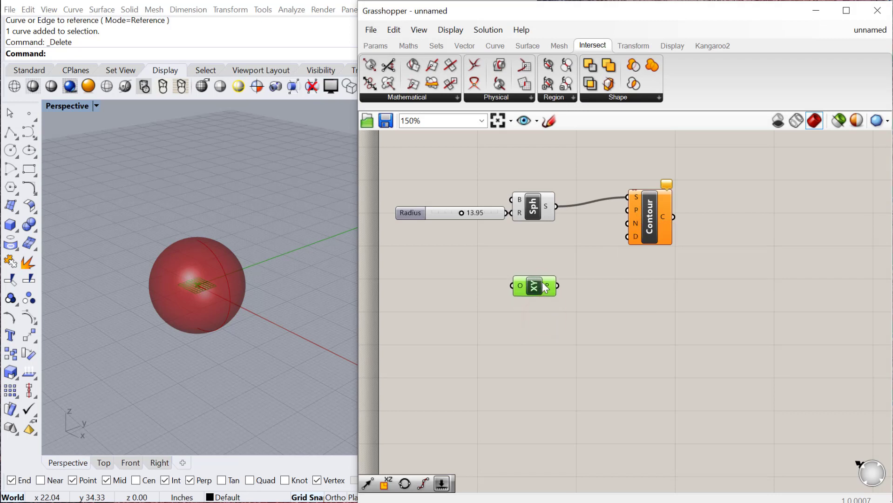
{"action": "left_click_drag", "start_coordinate": [545, 288], "coordinate": [634, 212]}
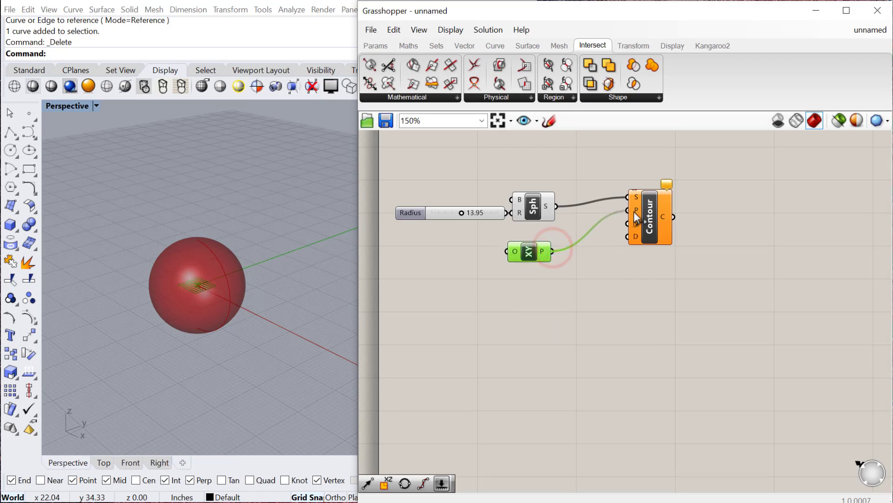
{"action": "mouse_move", "coordinate": [637, 211]}
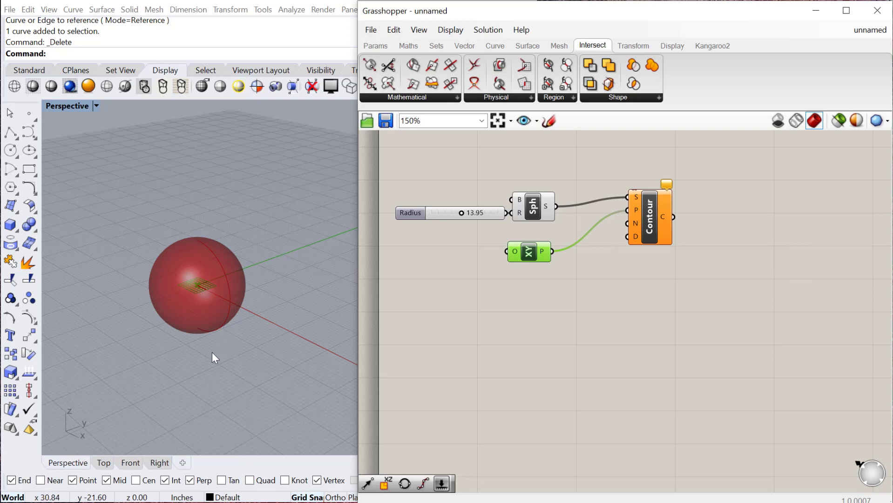
Add a Unit Z vector, connect it to the Contour's Direction input and arrange it beneath the XY Plane
{"action": "left_click_drag", "start_coordinate": [648, 230], "coordinate": [659, 231]}
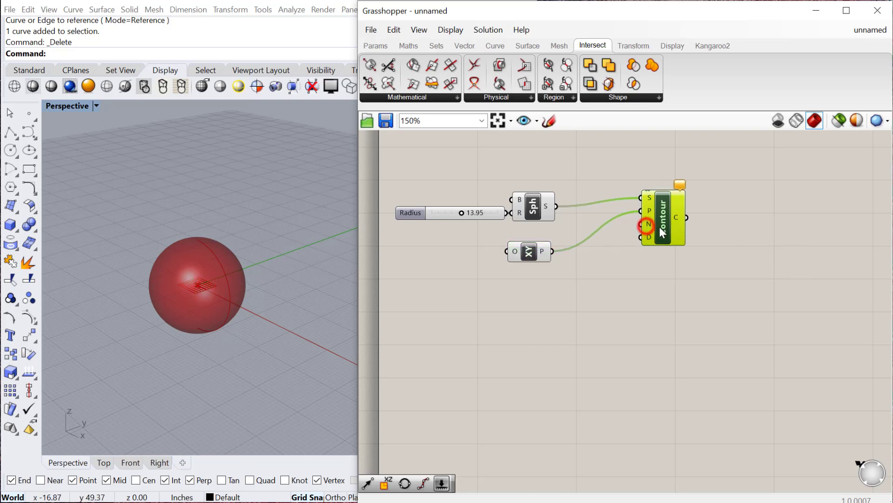
{"action": "left_click_drag", "start_coordinate": [521, 253], "coordinate": [529, 247]}
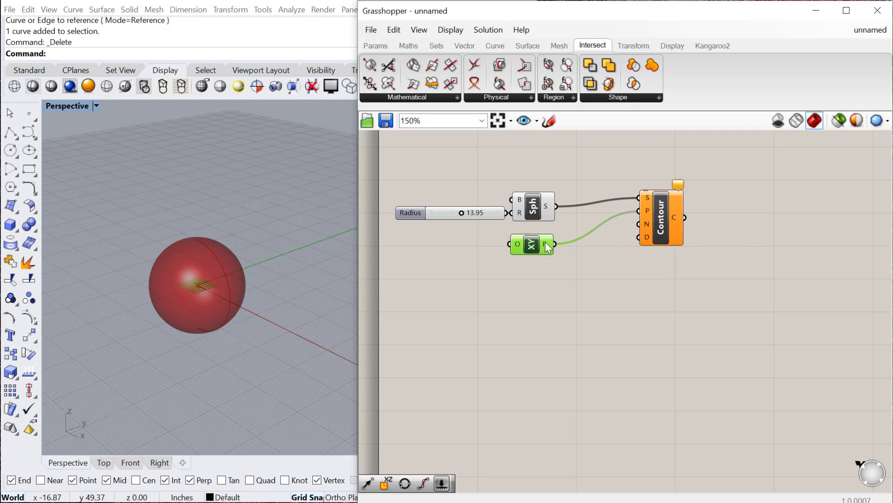
{"action": "double_click", "coordinate": [516, 312]}
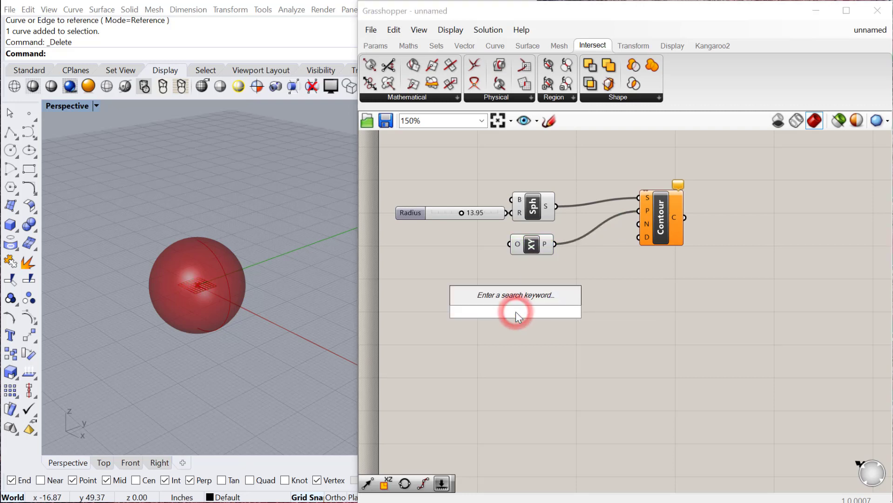
{"action": "type", "text": "unit"}
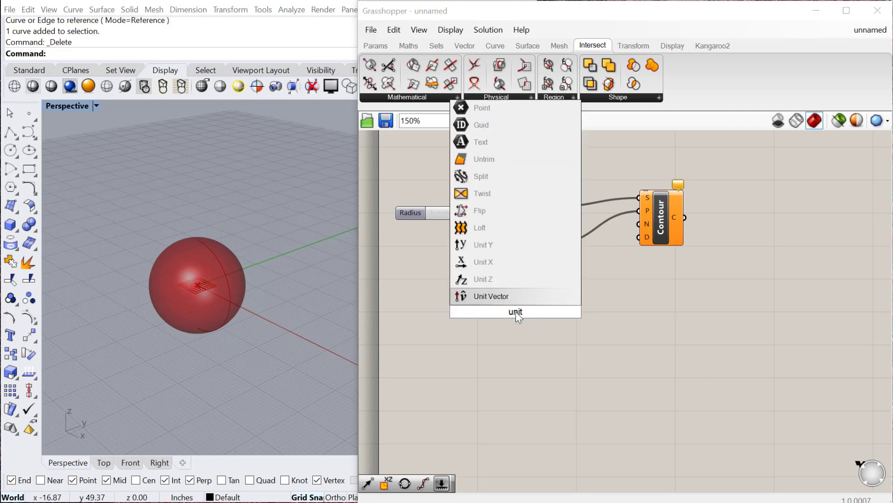
{"action": "left_click", "coordinate": [483, 283]}
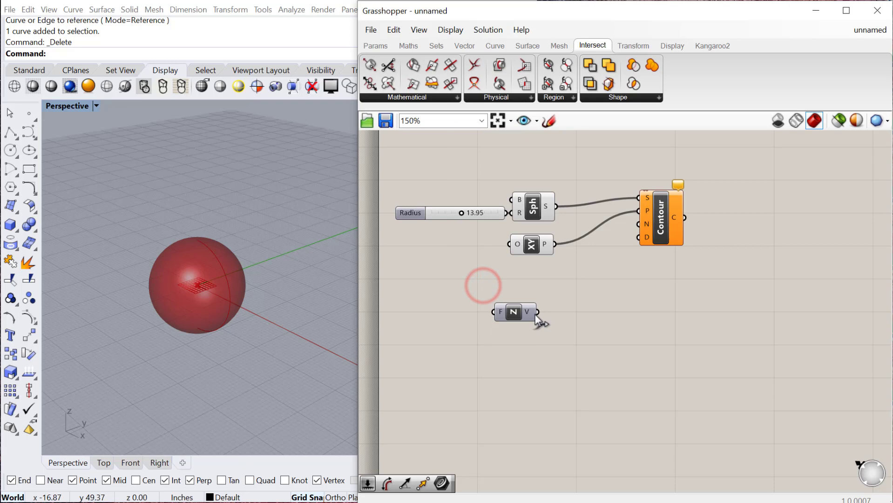
{"action": "left_click_drag", "start_coordinate": [537, 313], "coordinate": [645, 224]}
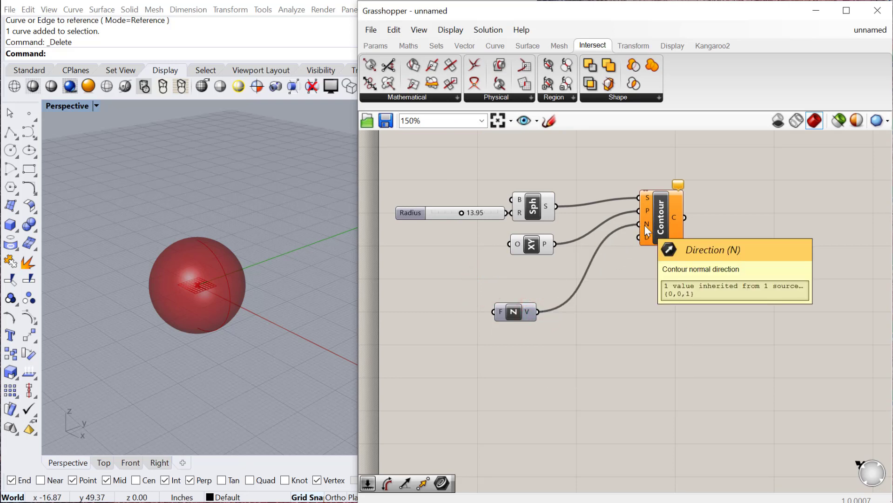
{"action": "left_click_drag", "start_coordinate": [512, 310], "coordinate": [531, 286]}
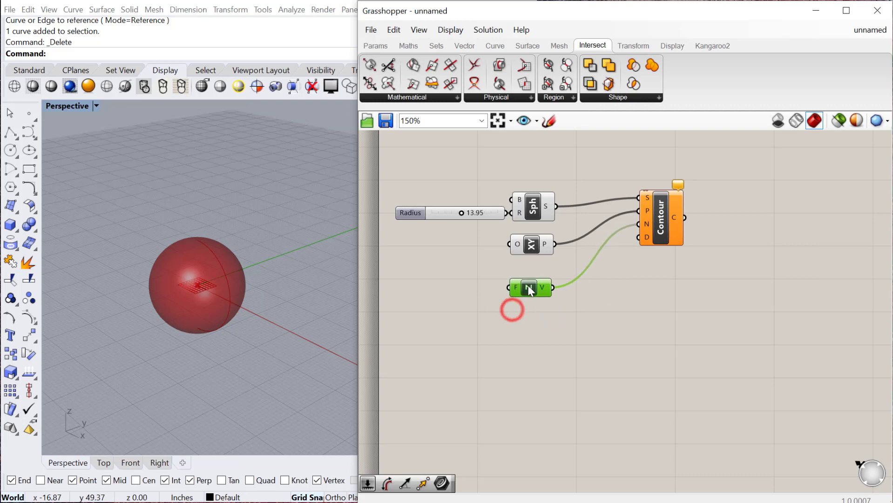
Duplicate the Radius slider below the Unit Z vector and connect the copy to the Contour's Distance input
{"action": "double_click", "coordinate": [487, 336]}
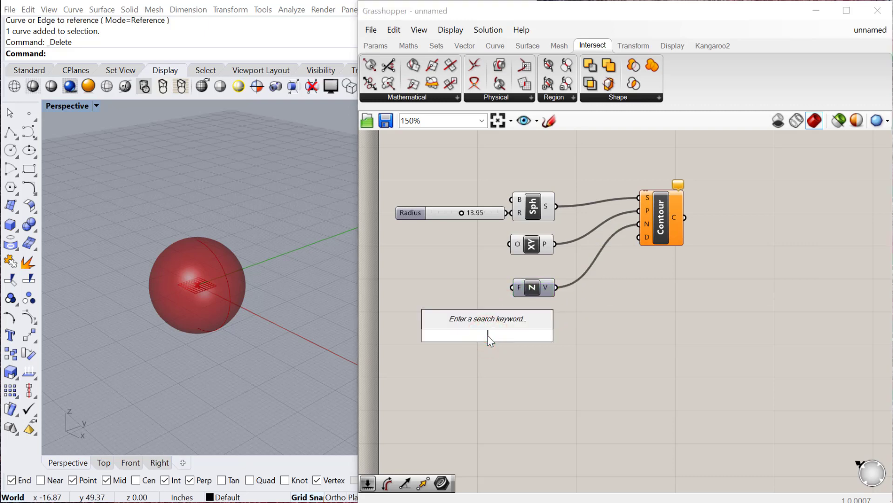
{"action": "type", "text": "0"}
{"action": "key", "text": "BackSpace"}
{"action": "left_click", "coordinate": [439, 210]}
{"action": "left_click_drag", "start_coordinate": [442, 211], "coordinate": [480, 312], "text": "alt"}
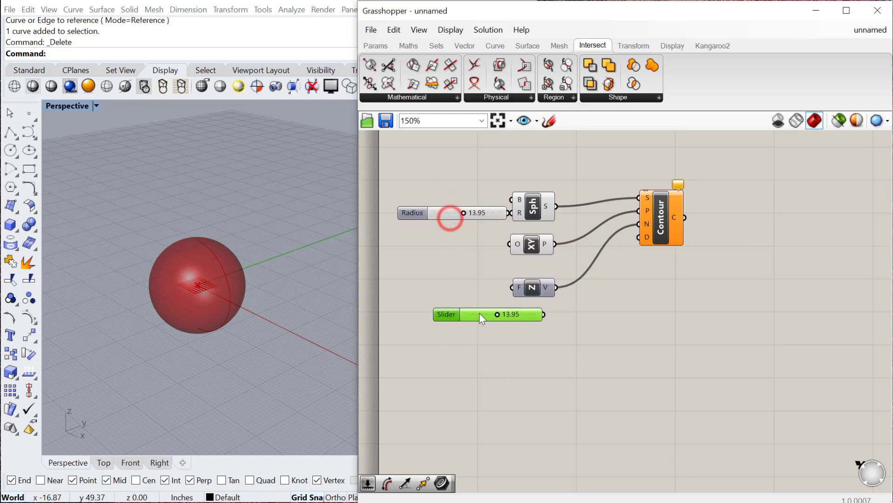
{"action": "left_click_drag", "start_coordinate": [544, 314], "coordinate": [671, 238]}
{"action": "scroll", "coordinate": [504, 328], "scroll_direction": "up", "scroll_amount": 2}
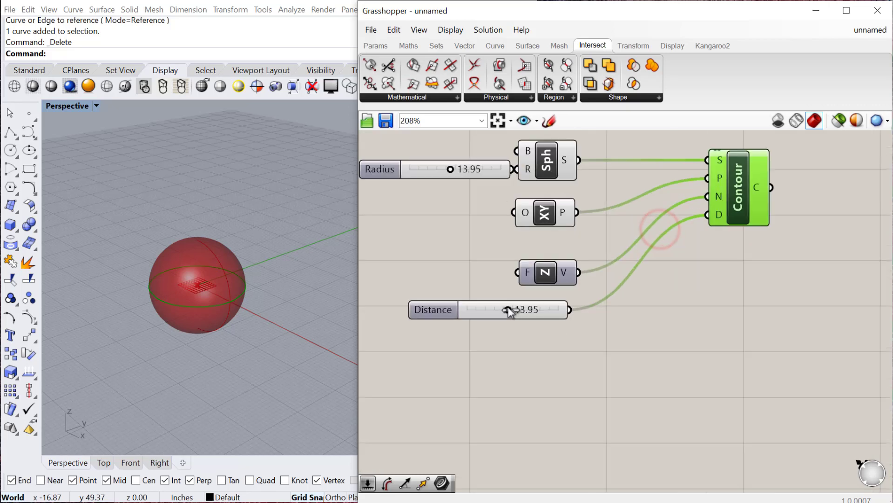
Set the contour Distance slider to 1.00 and inspect the contour lines on the sphere up close
{"action": "left_click_drag", "start_coordinate": [505, 309], "coordinate": [467, 309]}
{"action": "scroll", "coordinate": [209, 314], "scroll_direction": "up", "scroll_amount": 3}
{"action": "left_click", "coordinate": [206, 306]}
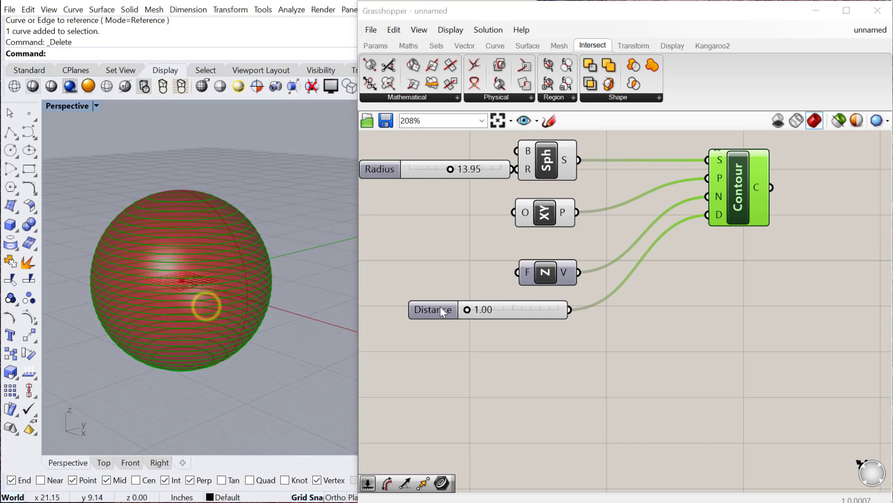
Inspect the contoured sphere from a higher angle and shift the Contour component slightly away from its inputs
{"action": "right_click_drag", "start_coordinate": [219, 332], "coordinate": [214, 356]}
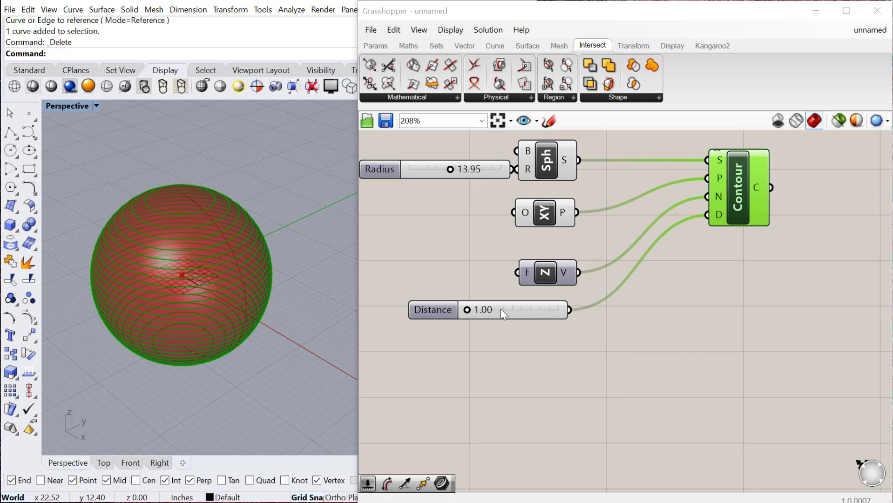
{"action": "left_click", "coordinate": [726, 204]}
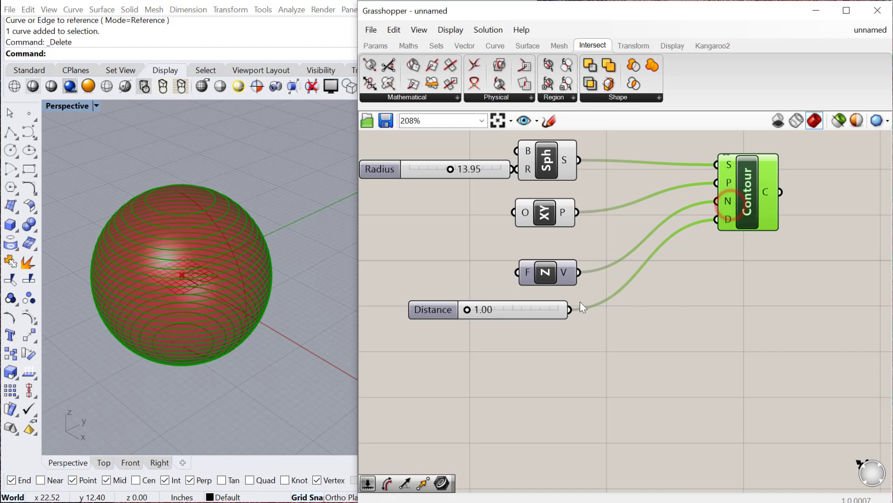
Add a Curve | Curve intersection component in the empty canvas area below the contour definition
{"action": "scroll", "coordinate": [580, 301], "scroll_direction": "down", "scroll_amount": 1}
{"action": "scroll", "coordinate": [579, 301], "scroll_direction": "down", "scroll_amount": 3}
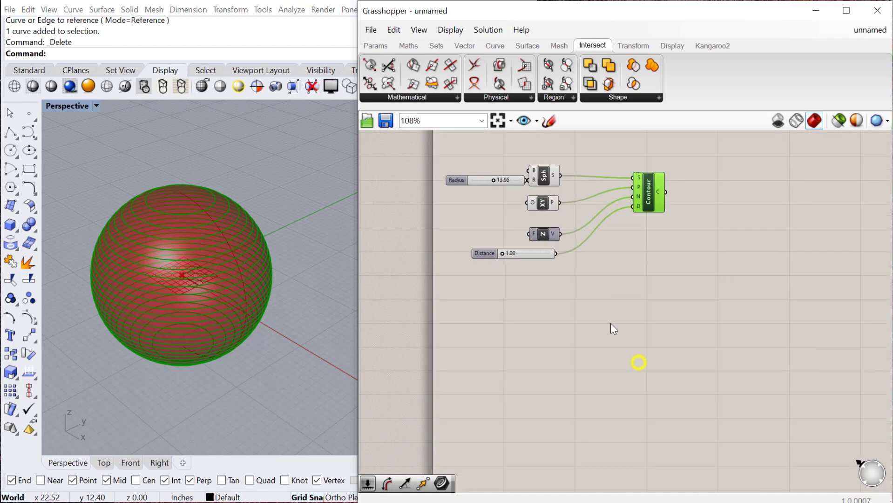
{"action": "double_click", "coordinate": [608, 328]}
{"action": "type", "text": "curve"}
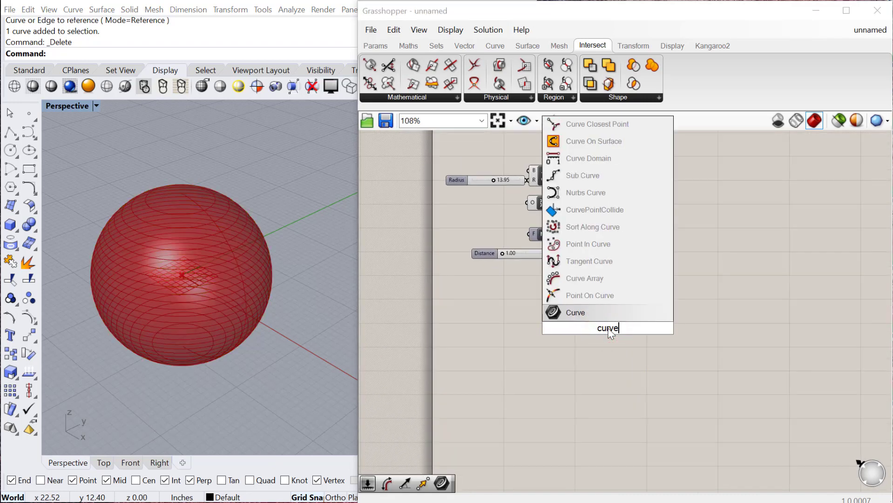
{"action": "type", "text": "curv"}
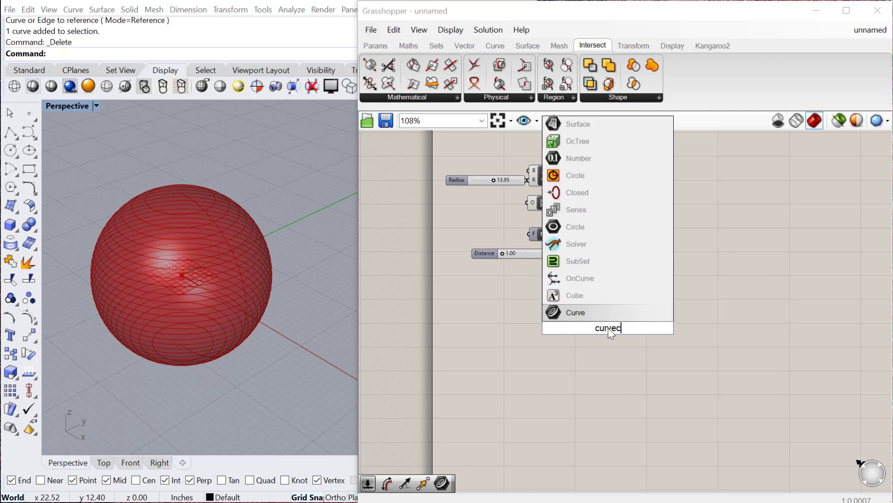
{"action": "left_click", "coordinate": [601, 296]}
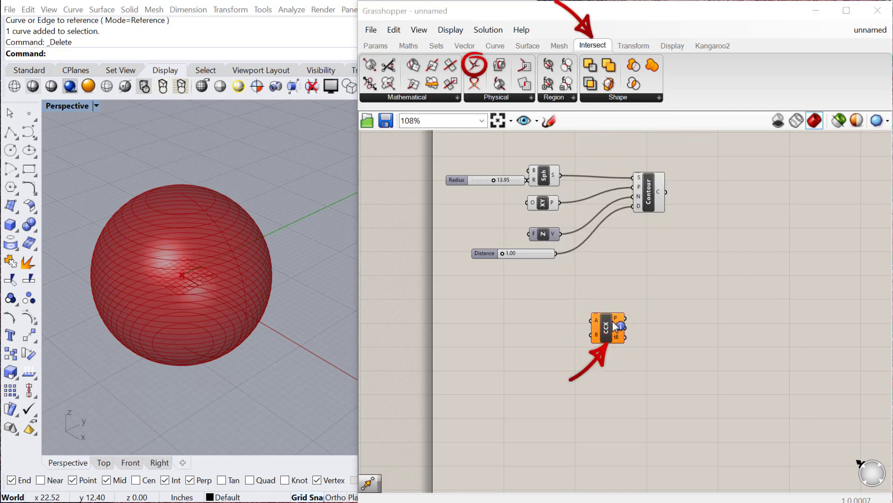
{"action": "left_click", "coordinate": [425, 99]}
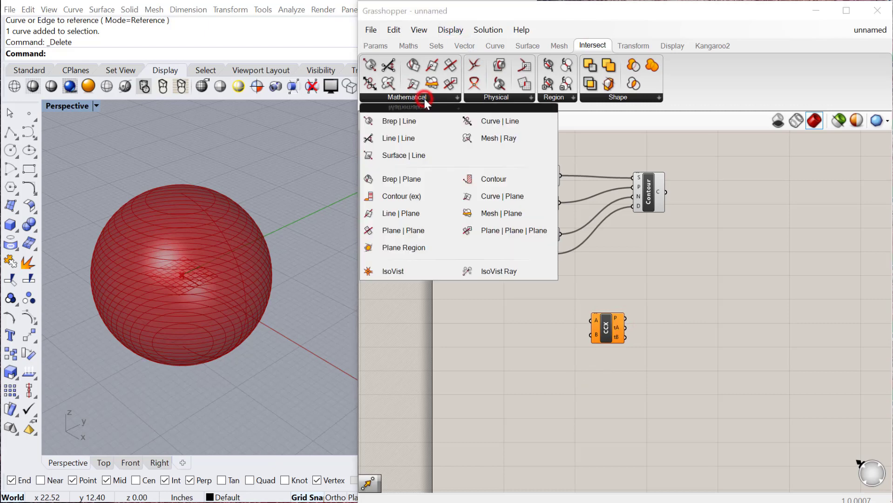
{"action": "left_click", "coordinate": [495, 98]}
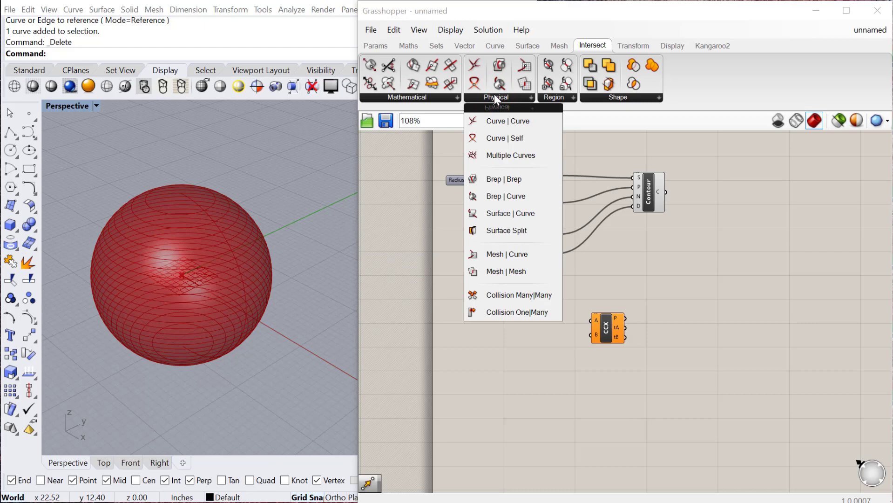
{"action": "left_click", "coordinate": [673, 301]}
Delete the whole sphere contour definition, keeping only the Curve | Curve component on the canvas
{"action": "scroll", "coordinate": [260, 331], "scroll_direction": "down", "scroll_amount": 4}
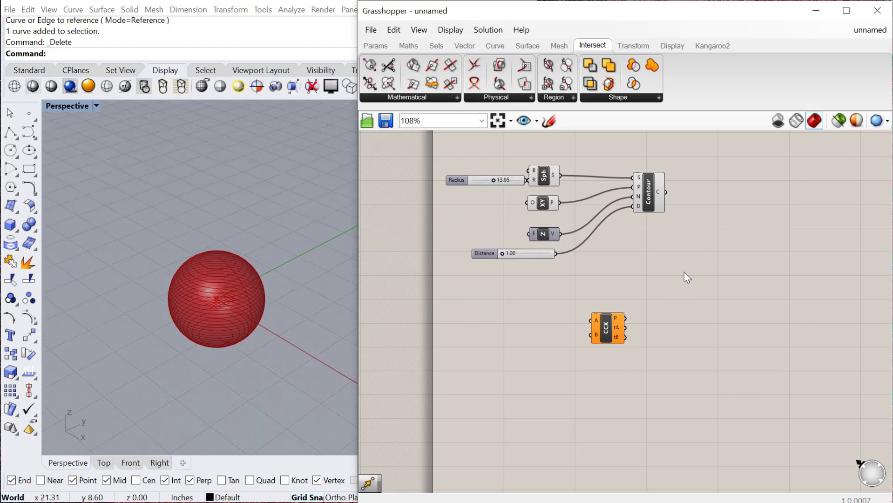
{"action": "left_click_drag", "start_coordinate": [683, 272], "coordinate": [448, 153]}
{"action": "key", "text": "Delete"}
Draw a freeform S-shaped curve in the Rhino perspective viewport using five control points at degree 3
{"action": "scroll", "coordinate": [231, 328], "scroll_direction": "down", "scroll_amount": 4}
{"action": "right_click_drag", "start_coordinate": [216, 317], "coordinate": [201, 334]}
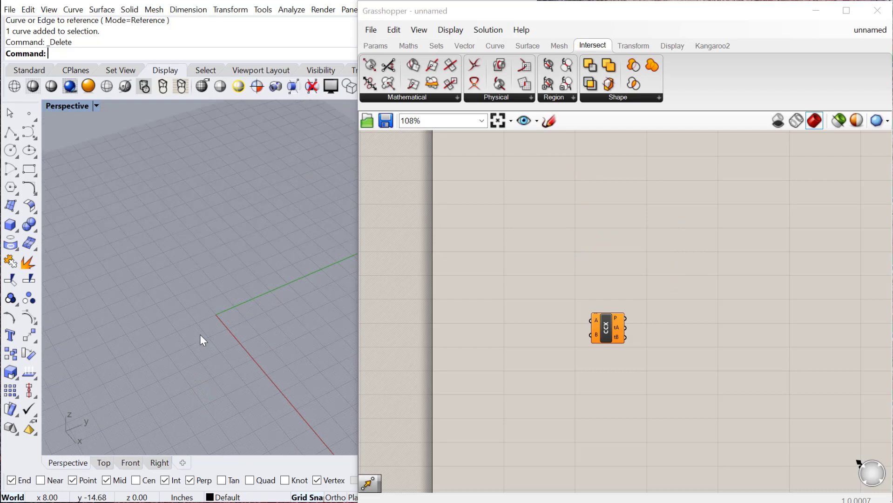
{"action": "type", "text": "Curve"}
{"action": "key", "text": "Return"}
{"action": "left_click", "coordinate": [155, 397]}
{"action": "left_click", "coordinate": [86, 300]}
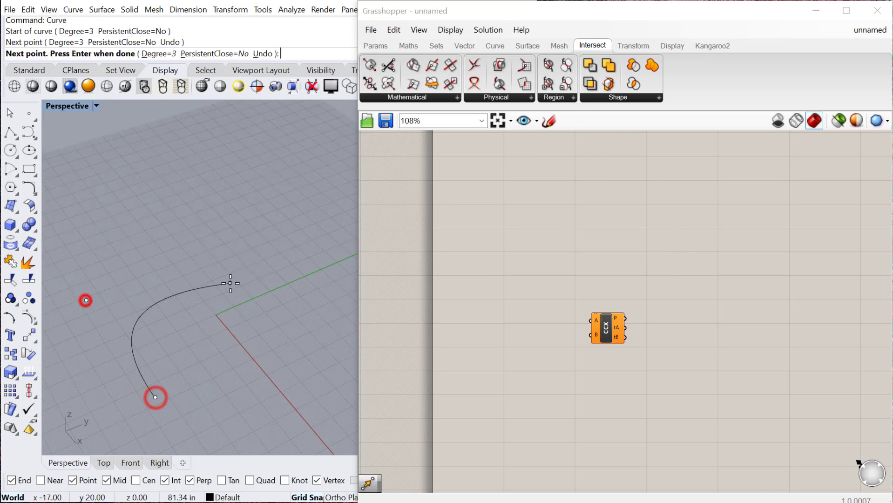
{"action": "left_click", "coordinate": [230, 283]}
{"action": "left_click", "coordinate": [138, 193]}
{"action": "left_click", "coordinate": [310, 188]}
{"action": "key", "text": "Return"}
Draw a second five-point, degree 3 curve that crosses the middle of the first one
{"action": "key", "text": "Return"}
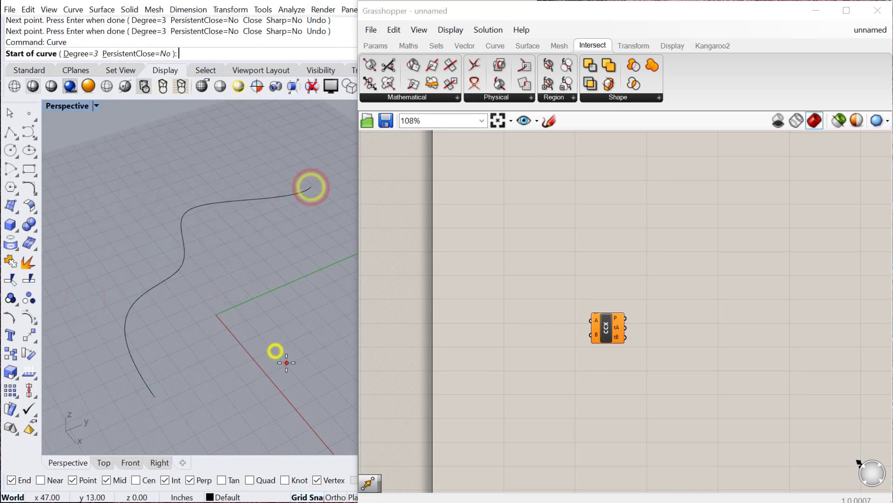
{"action": "left_click", "coordinate": [286, 363]}
{"action": "left_click", "coordinate": [275, 305]}
{"action": "left_click", "coordinate": [202, 306]}
{"action": "left_click", "coordinate": [188, 279]}
{"action": "left_click", "coordinate": [123, 227]}
{"action": "right_click", "coordinate": [123, 226]}
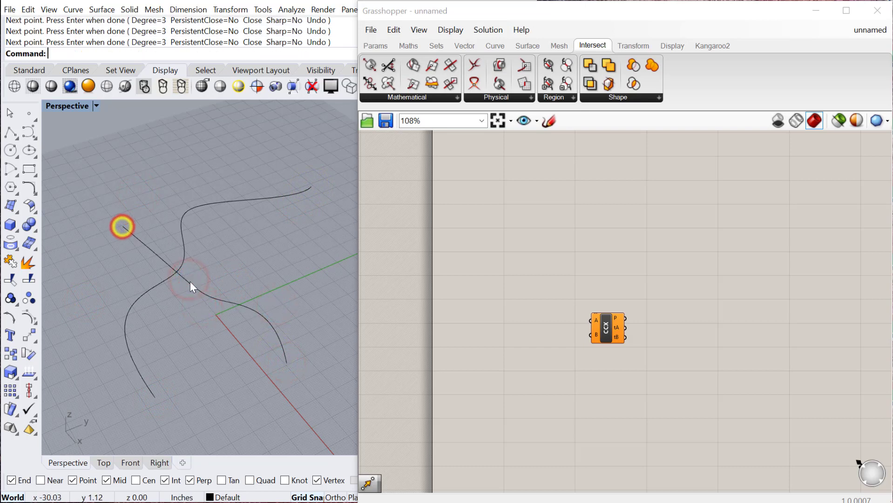
Add a Curve parameter to the canvas beside the CCX component and duplicate it just below
{"action": "left_click", "coordinate": [190, 285]}
{"action": "double_click", "coordinate": [483, 288]}
{"action": "type", "text": "curv"}
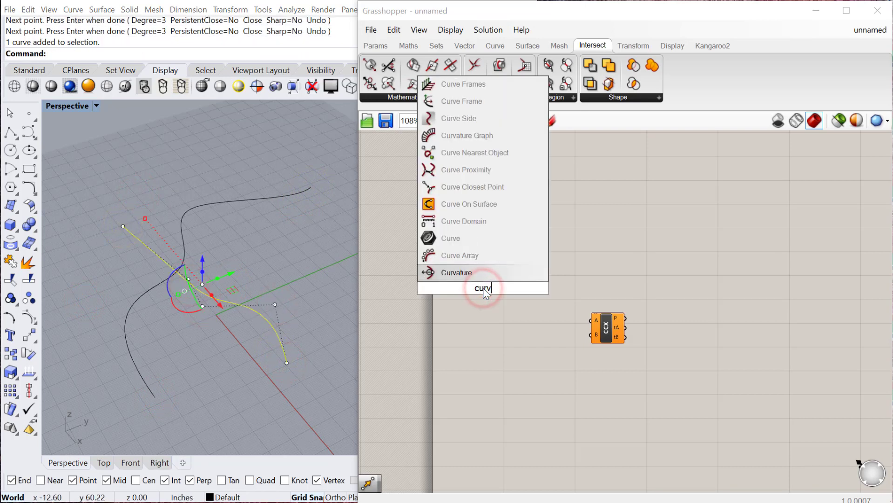
{"action": "left_click", "coordinate": [462, 237]}
{"action": "scroll", "coordinate": [469, 284], "scroll_direction": "up", "scroll_amount": 3}
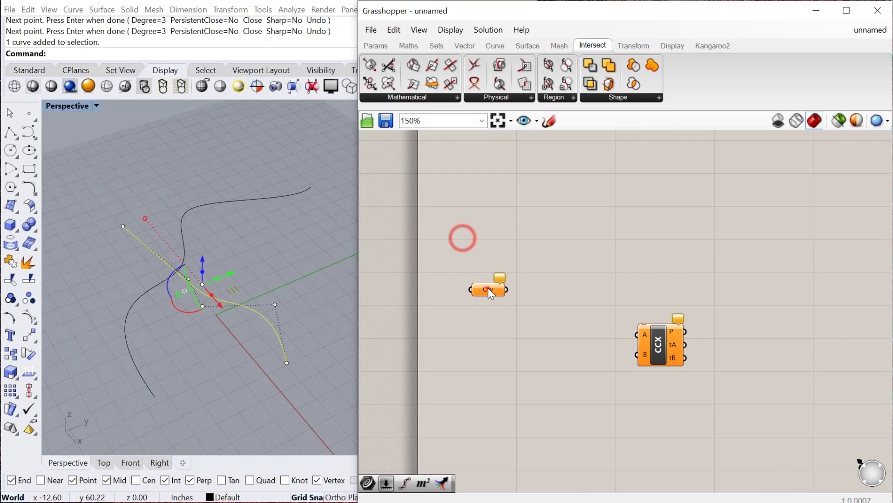
{"action": "left_click", "coordinate": [487, 289]}
{"action": "left_click_drag", "start_coordinate": [488, 292], "coordinate": [482, 332], "text": "alt"}
{"action": "left_click", "coordinate": [491, 354]}
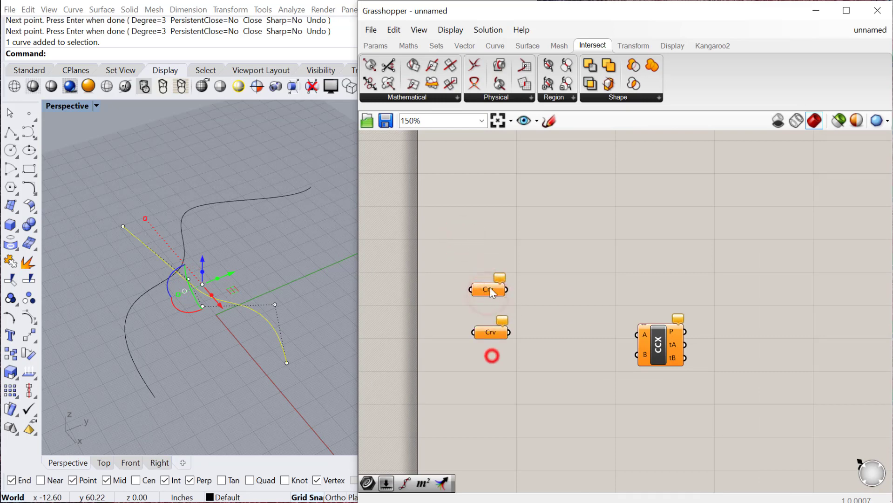
Reference the second drawn curve in the upper Curve parameter and the S-shaped curve in the lower one
{"action": "right_click", "coordinate": [489, 288]}
{"action": "left_click", "coordinate": [535, 451]}
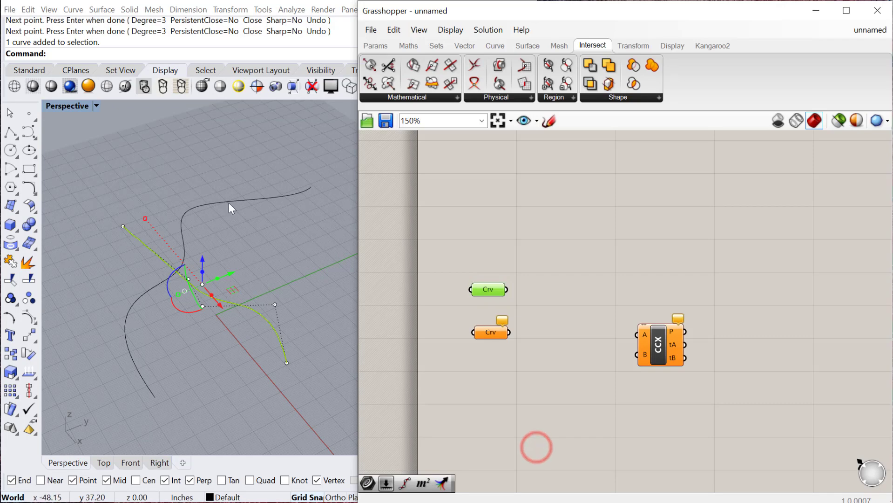
{"action": "left_click", "coordinate": [228, 201]}
{"action": "right_click", "coordinate": [486, 332]}
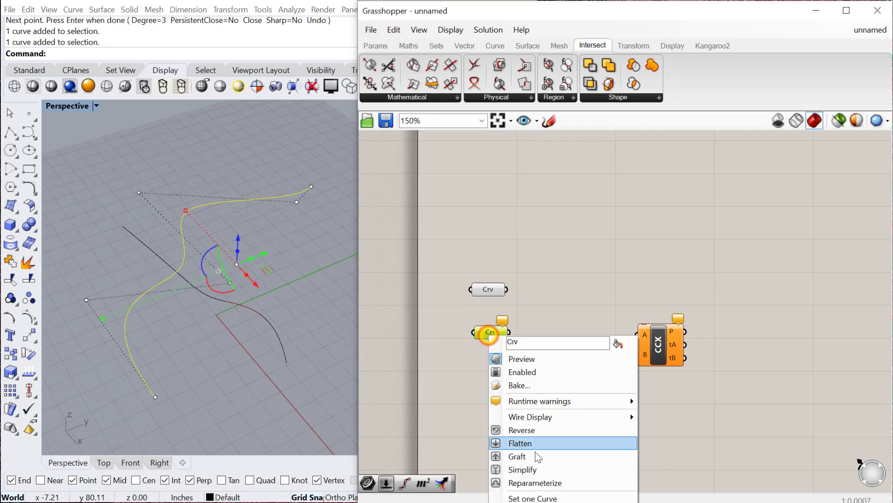
{"action": "left_click", "coordinate": [536, 497]}
{"action": "left_click", "coordinate": [575, 411]}
Connect the Curve parameters to the CCX inputs A and B, bring CCX closer, and inspect the intersection point
{"action": "left_click_drag", "start_coordinate": [507, 290], "coordinate": [637, 335]}
{"action": "left_click_drag", "start_coordinate": [510, 332], "coordinate": [604, 314]}
{"action": "left_click", "coordinate": [598, 372]}
{"action": "scroll", "coordinate": [177, 293], "scroll_direction": "up", "scroll_amount": 5}
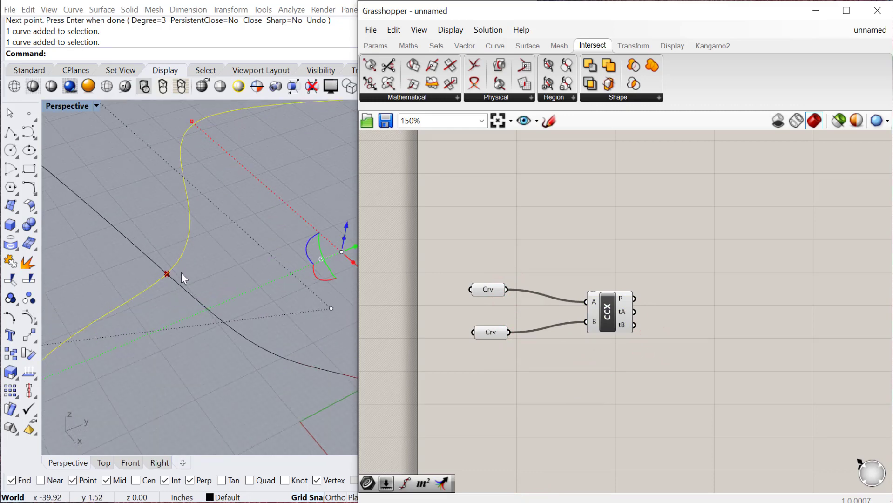
{"action": "left_click", "coordinate": [201, 266]}
{"action": "scroll", "coordinate": [198, 270], "scroll_direction": "up", "scroll_amount": 3}
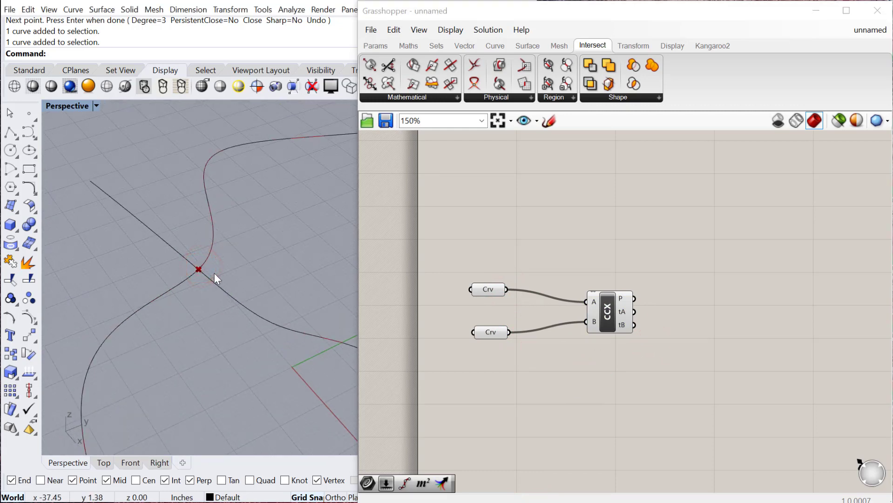
Add a Multiple Curves intersection component below the CCX component
{"action": "scroll", "coordinate": [551, 307], "scroll_direction": "down", "scroll_amount": 1}
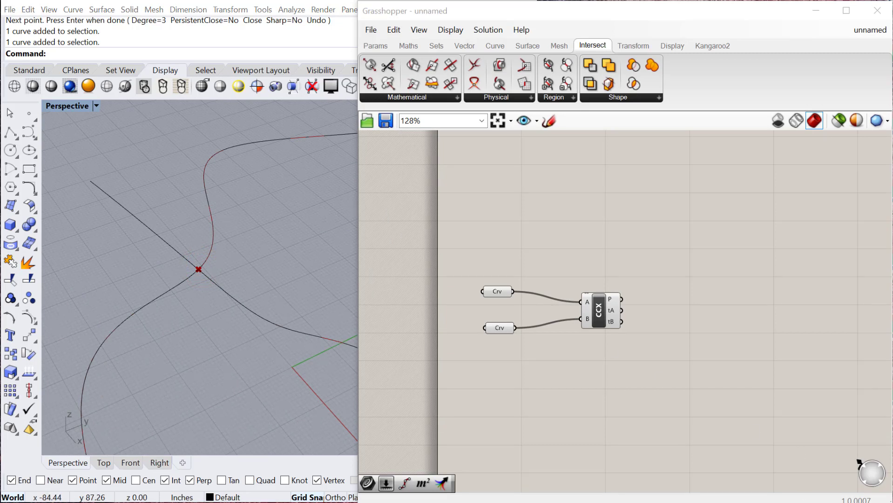
{"action": "right_click", "coordinate": [585, 279]}
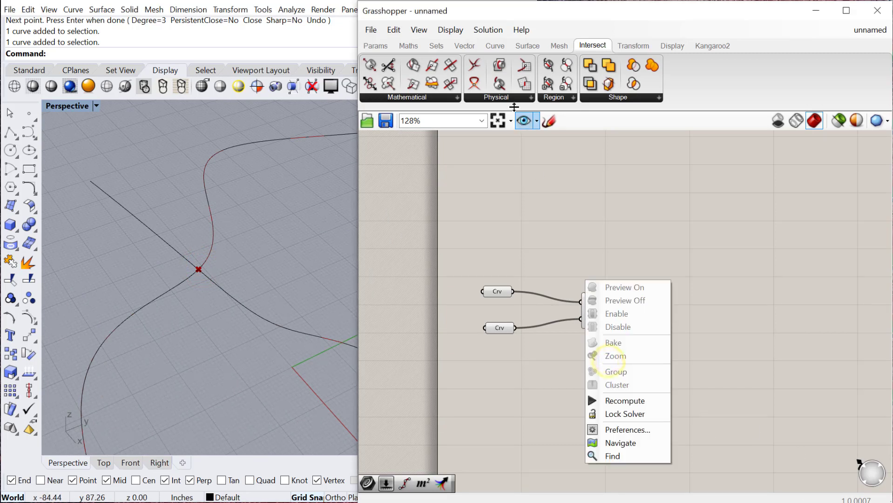
{"action": "left_click", "coordinate": [492, 97]}
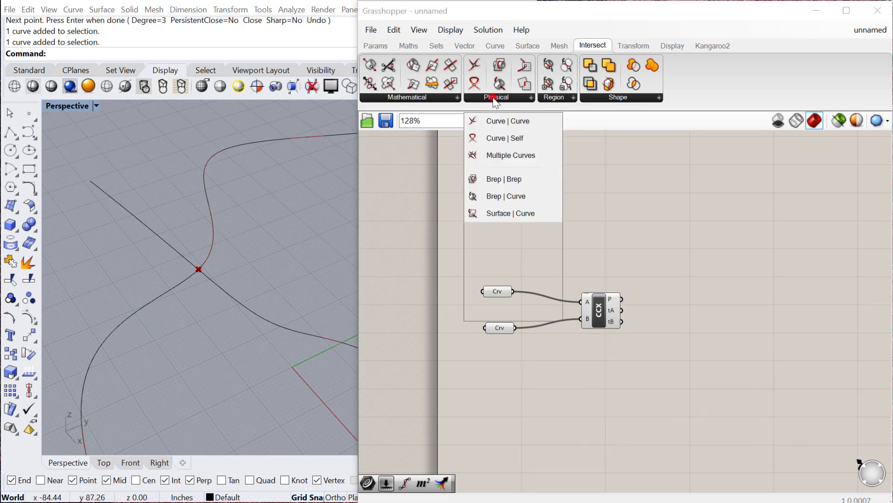
{"action": "left_click", "coordinate": [498, 155]}
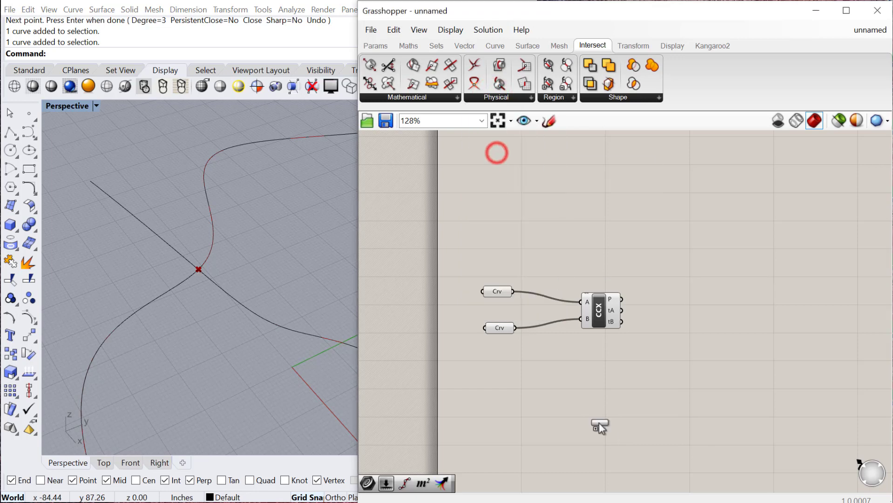
{"action": "left_click", "coordinate": [592, 395]}
Draw a third freeform curve with five control points running lengthwise across both existing curves
{"action": "right_click_drag", "start_coordinate": [168, 316], "coordinate": [120, 315]}
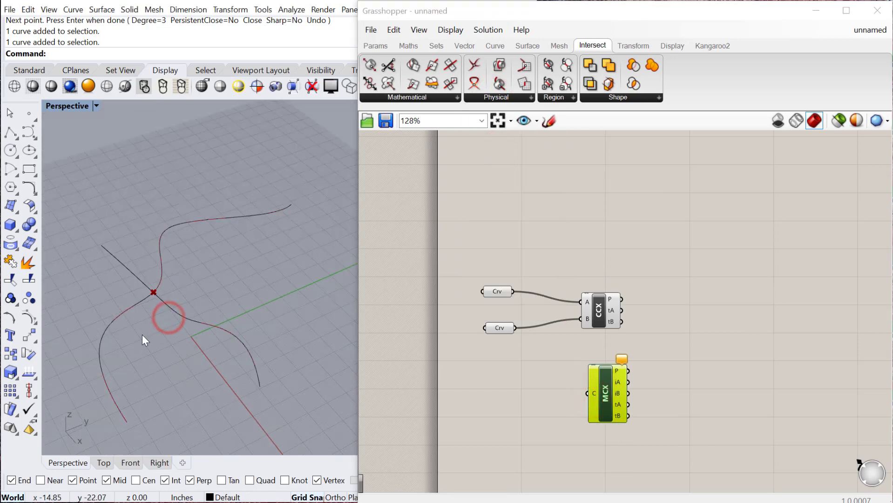
{"action": "type", "text": "P"}
{"action": "type", "text": "u"}
{"action": "key", "text": "Return"}
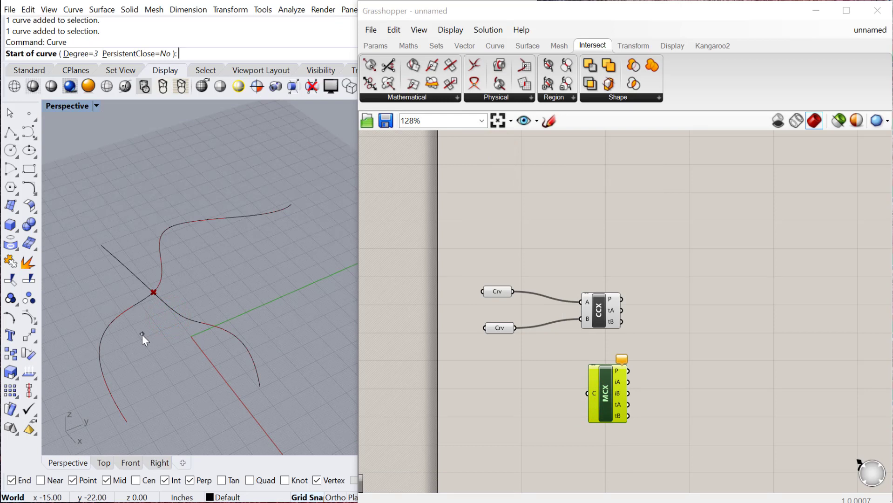
{"action": "left_click", "coordinate": [168, 158]}
{"action": "left_click", "coordinate": [218, 244]}
{"action": "left_click", "coordinate": [198, 307]}
{"action": "left_click", "coordinate": [173, 392]}
{"action": "left_click", "coordinate": [219, 413]}
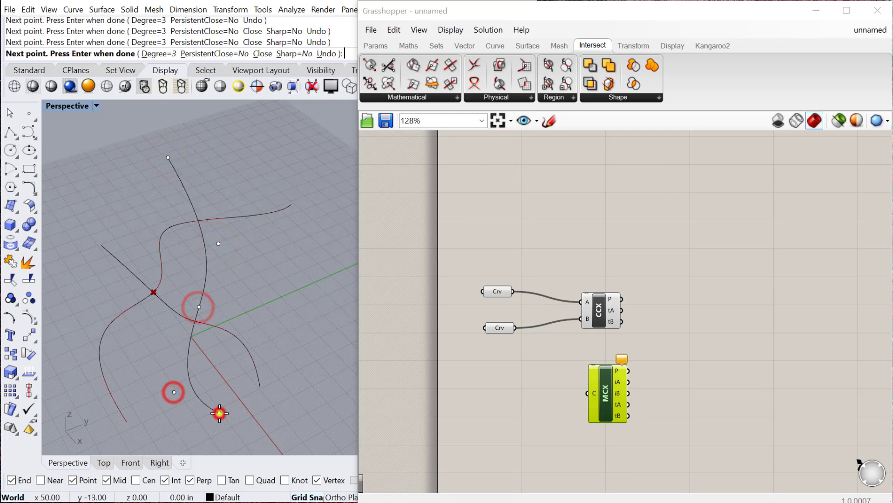
{"action": "right_click", "coordinate": [219, 413]}
Draw a fourth freeform curve running crosswise through the other three curves
{"action": "left_click", "coordinate": [292, 329]}
{"action": "right_click", "coordinate": [289, 327]}
{"action": "left_click", "coordinate": [305, 320]}
{"action": "left_click", "coordinate": [209, 336]}
{"action": "left_click", "coordinate": [131, 342]}
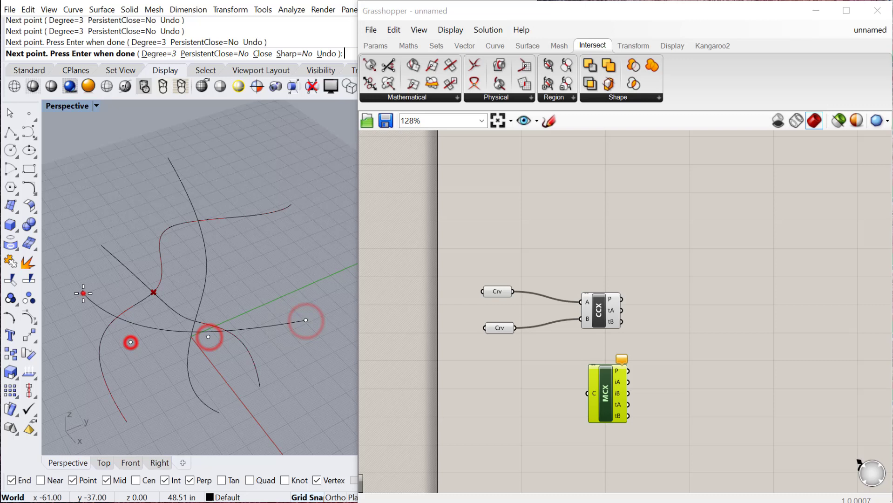
{"action": "left_click", "coordinate": [83, 293]}
{"action": "left_click", "coordinate": [73, 289]}
{"action": "right_click", "coordinate": [73, 290]}
Duplicate the two Curve parameters and place the copies beneath the originals, beside the MCX component
{"action": "left_click_drag", "start_coordinate": [518, 363], "coordinate": [484, 259]}
{"action": "left_click_drag", "start_coordinate": [499, 298], "coordinate": [497, 391], "text": "alt"}
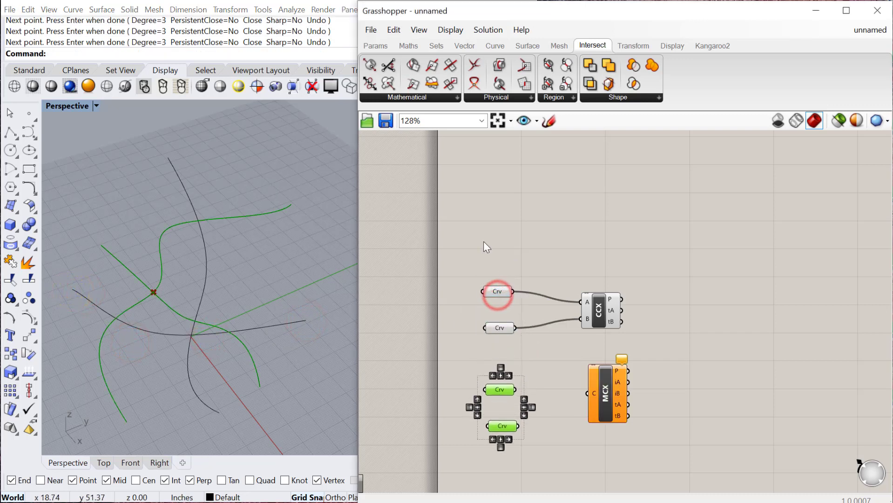
{"action": "left_click", "coordinate": [483, 241]}
Reference the third curve in the upper duplicated Curve parameter and the fourth curve in the lower one
{"action": "left_click", "coordinate": [202, 291]}
{"action": "right_click", "coordinate": [494, 389]}
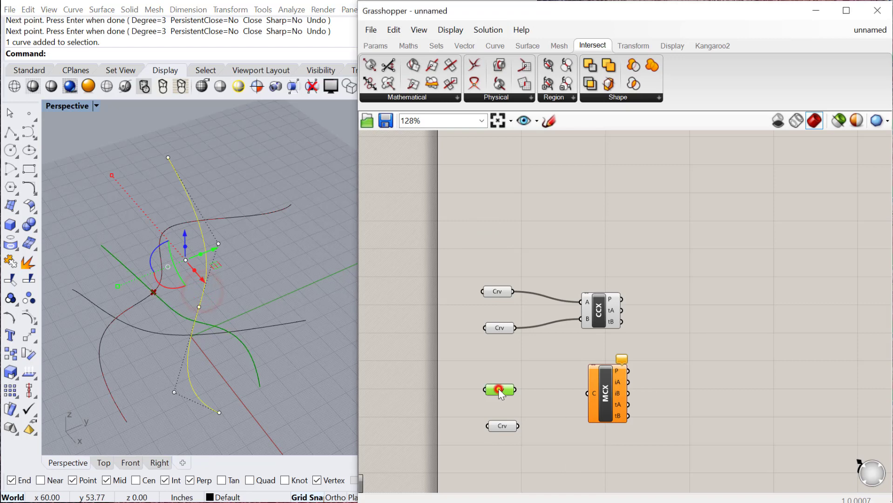
{"action": "left_click", "coordinate": [528, 502]}
{"action": "left_click", "coordinate": [264, 332]}
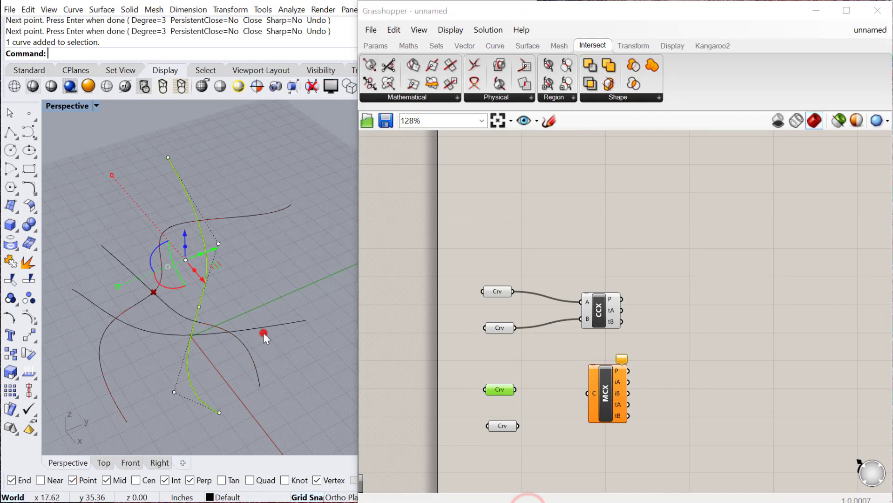
{"action": "left_click", "coordinate": [269, 329]}
{"action": "right_click", "coordinate": [505, 426]}
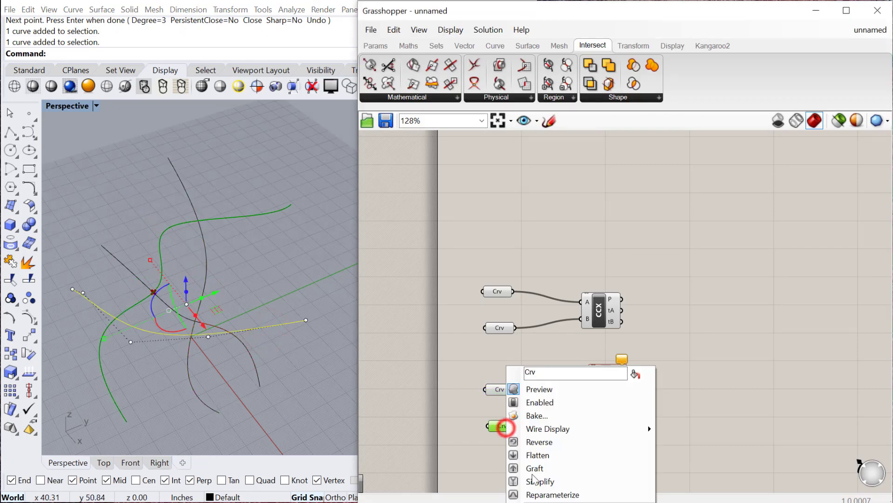
{"action": "left_click", "coordinate": [546, 502]}
{"action": "left_click", "coordinate": [304, 361]}
Move the MCX component aside and place a Merge component between it and the lower Curve parameters
{"action": "scroll", "coordinate": [220, 318], "scroll_direction": "down", "scroll_amount": 4}
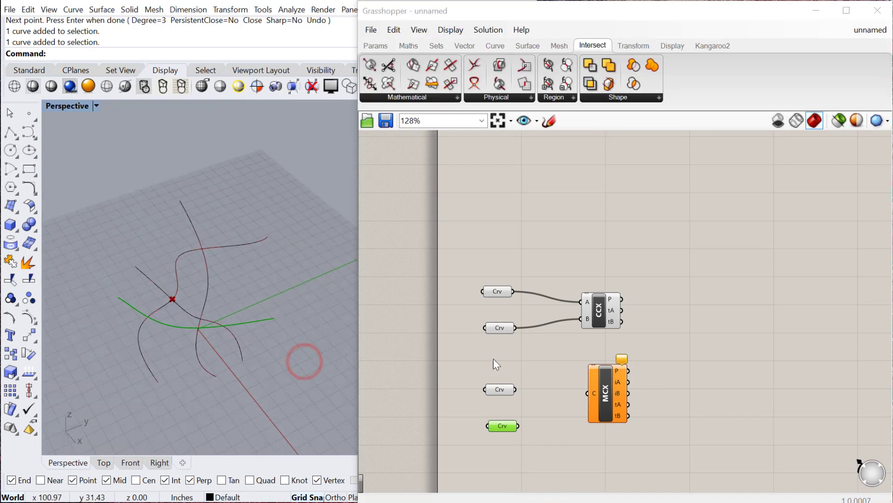
{"action": "left_click_drag", "start_coordinate": [600, 391], "coordinate": [612, 401]}
{"action": "double_click", "coordinate": [565, 391]}
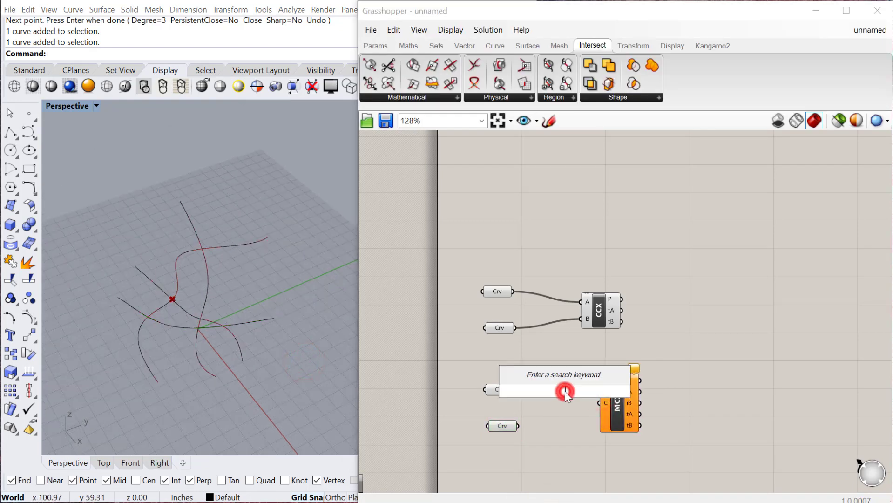
{"action": "type", "text": "merge"}
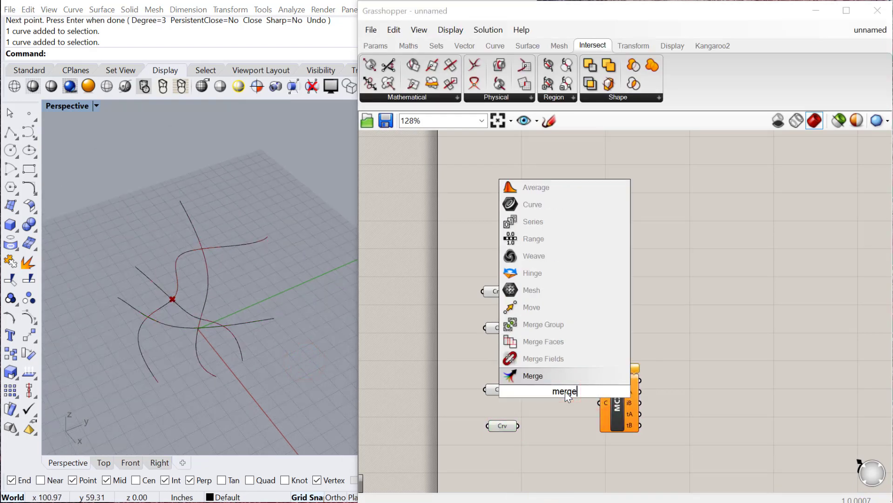
{"action": "left_click", "coordinate": [537, 376]}
{"action": "left_click_drag", "start_coordinate": [614, 402], "coordinate": [663, 386]}
{"action": "left_click_drag", "start_coordinate": [569, 390], "coordinate": [586, 390]}
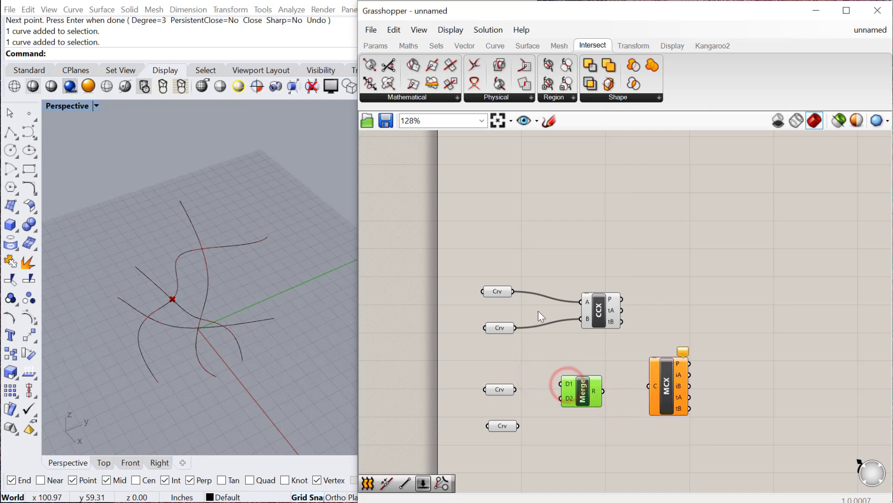
Wire all four Curve parameters into the Merge inputs D1 to D4 and feed the merged result into MCX input C
{"action": "left_click_drag", "start_coordinate": [512, 291], "coordinate": [560, 384]}
{"action": "left_click_drag", "start_coordinate": [515, 327], "coordinate": [561, 407]}
{"action": "left_click", "coordinate": [522, 430]}
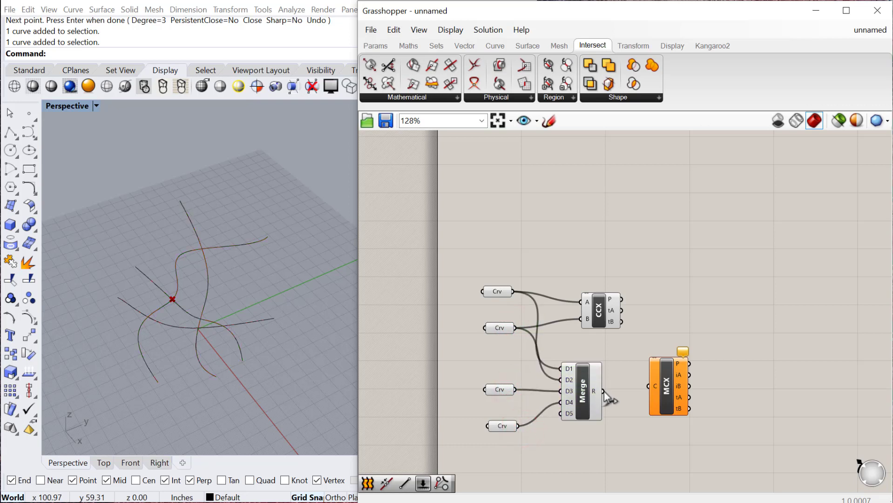
{"action": "left_click_drag", "start_coordinate": [656, 389], "coordinate": [656, 389]}
{"action": "scroll", "coordinate": [270, 326], "scroll_direction": "up", "scroll_amount": 3}
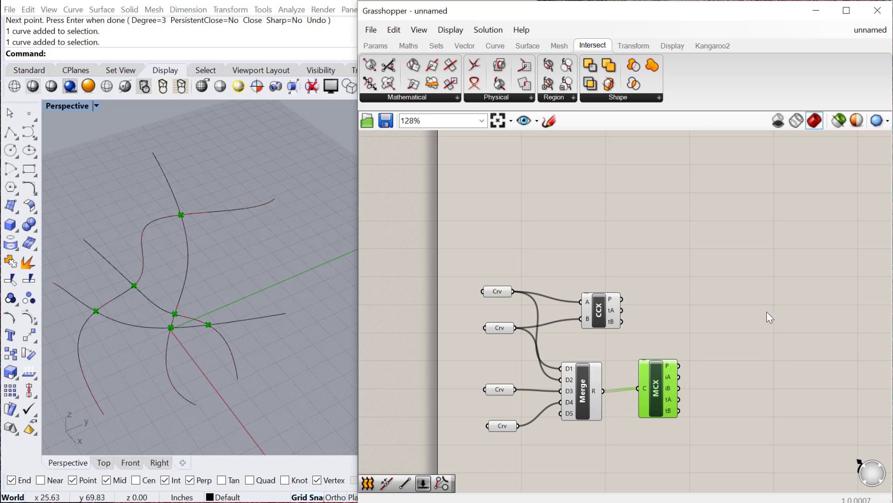
{"action": "scroll", "coordinate": [244, 288], "scroll_direction": "down", "scroll_amount": 2}
{"action": "scroll", "coordinate": [179, 302], "scroll_direction": "up", "scroll_amount": 2}
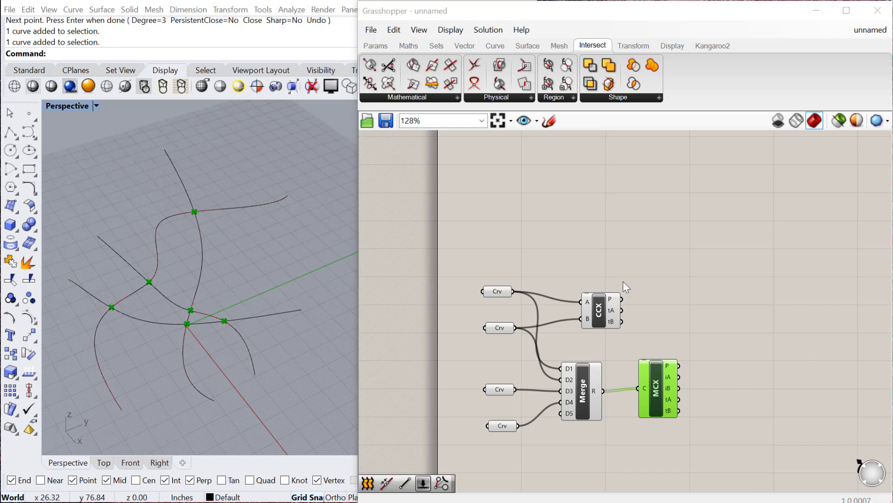
Delete all components on the Grasshopper canvas and the four freeform curves in the Rhino viewport
{"action": "scroll", "coordinate": [566, 300], "scroll_direction": "down", "scroll_amount": 2}
{"action": "left_click_drag", "start_coordinate": [670, 421], "coordinate": [474, 274]}
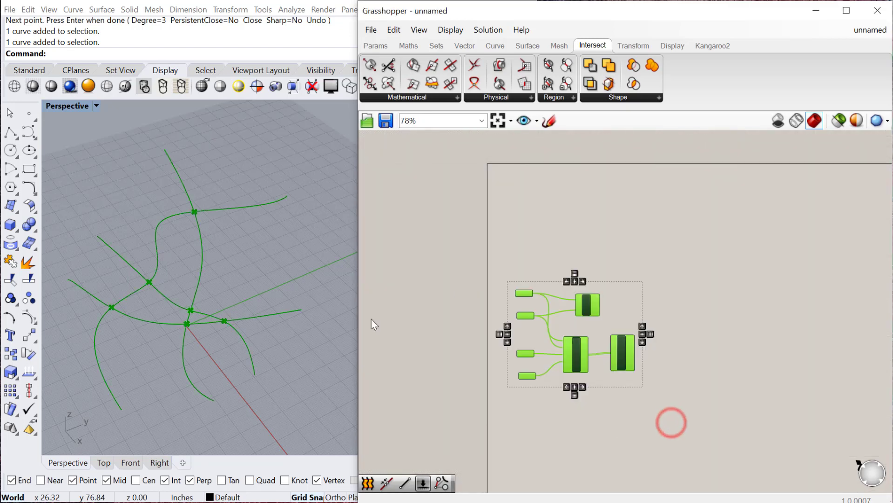
{"action": "key", "text": "Delete"}
{"action": "scroll", "coordinate": [267, 328], "scroll_direction": "down", "scroll_amount": 4}
{"action": "left_click_drag", "start_coordinate": [301, 401], "coordinate": [172, 279]}
{"action": "key", "text": "Delete"}
{"action": "left_click", "coordinate": [653, 254]}
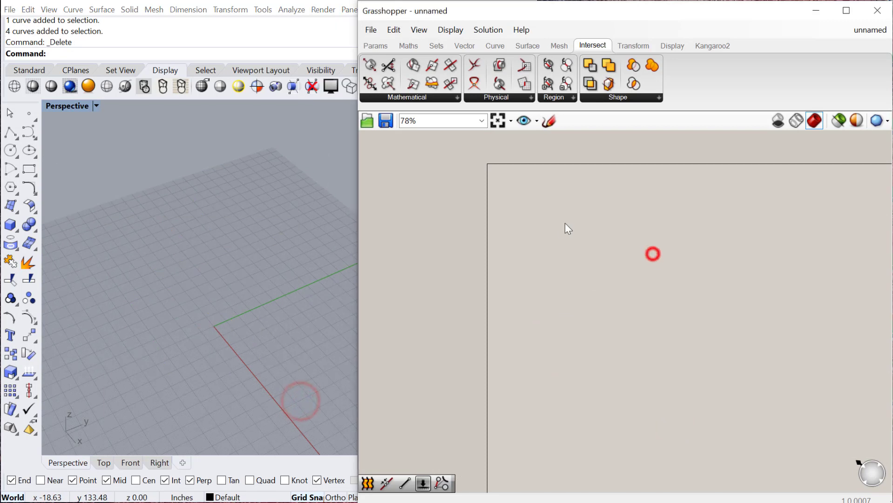
Add a Sphere component to the empty canvas
{"action": "scroll", "coordinate": [559, 224], "scroll_direction": "up", "scroll_amount": 2}
{"action": "double_click", "coordinate": [527, 245]}
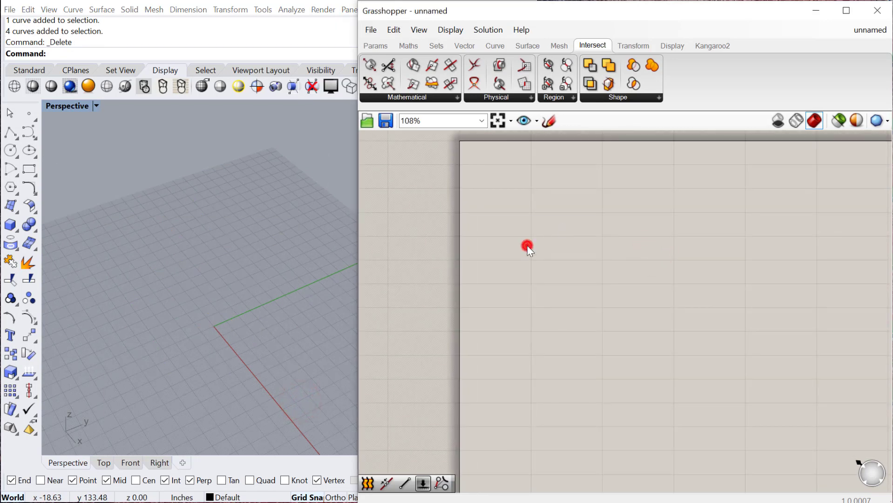
{"action": "type", "text": "spher"}
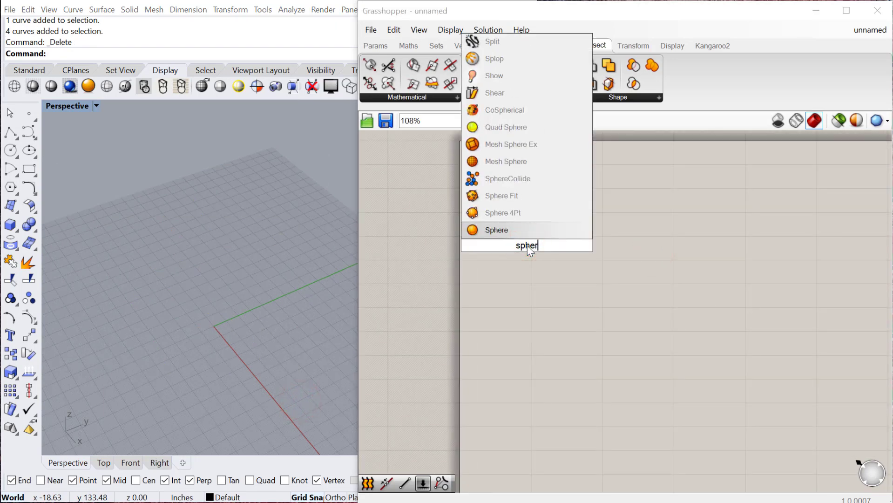
{"action": "left_click", "coordinate": [497, 225]}
{"action": "scroll", "coordinate": [544, 252], "scroll_direction": "up", "scroll_amount": 2}
{"action": "left_click_drag", "start_coordinate": [522, 249], "coordinate": [565, 218]}
Add a Cylinder component below the Sphere component
{"action": "double_click", "coordinate": [546, 286]}
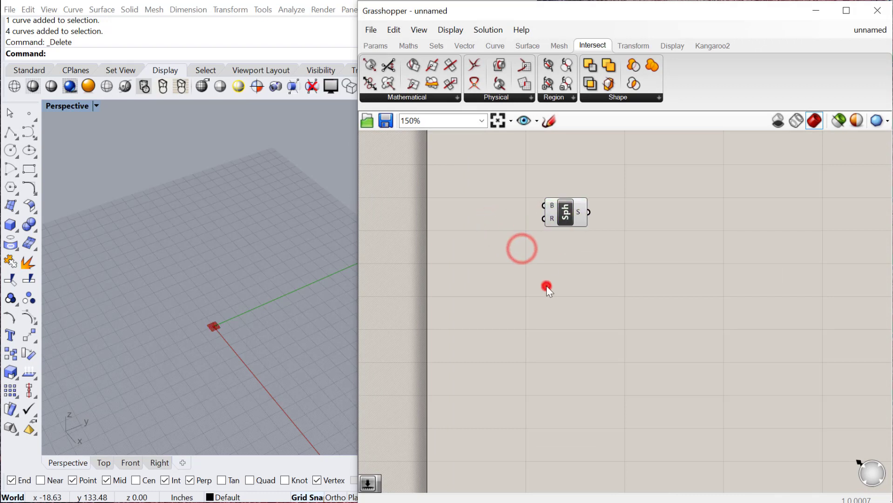
{"action": "type", "text": "cylin"}
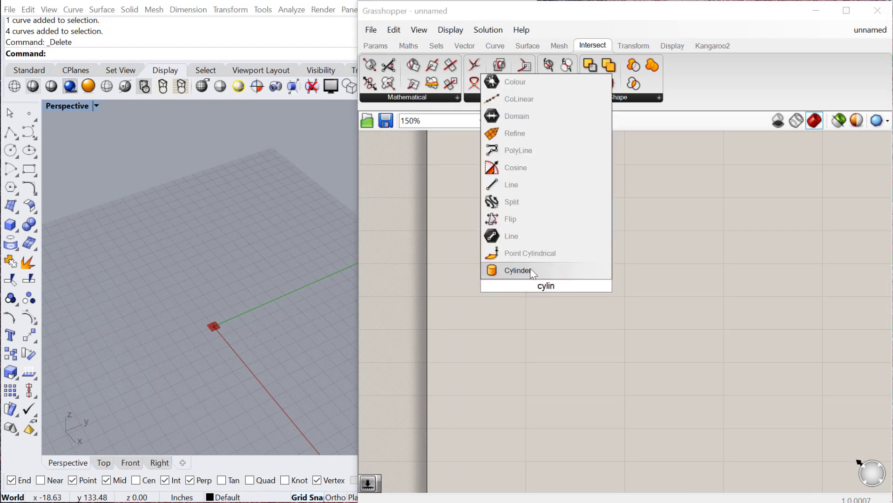
{"action": "key", "text": "Return"}
{"action": "left_click", "coordinate": [542, 288]}
Create a 0 to 30.00 number slider, wire it to the sphere's radius and set it to 26.40
{"action": "double_click", "coordinate": [455, 237]}
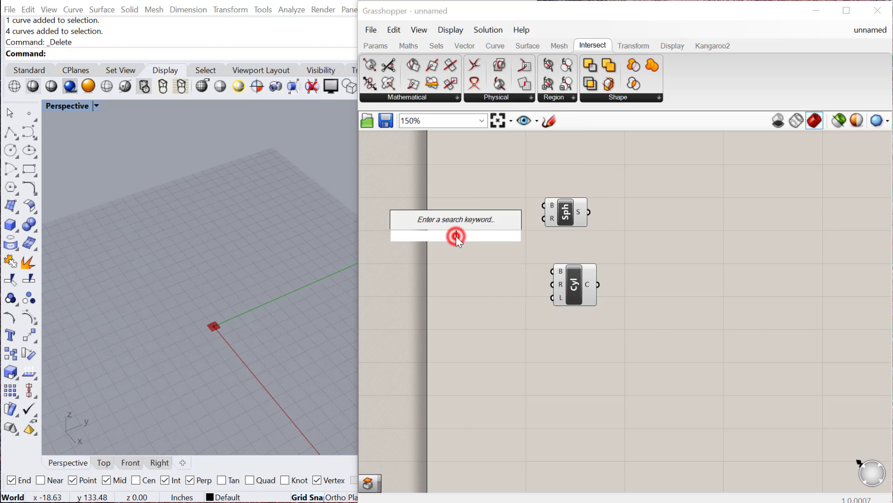
{"action": "type", "text": "0<30.00"}
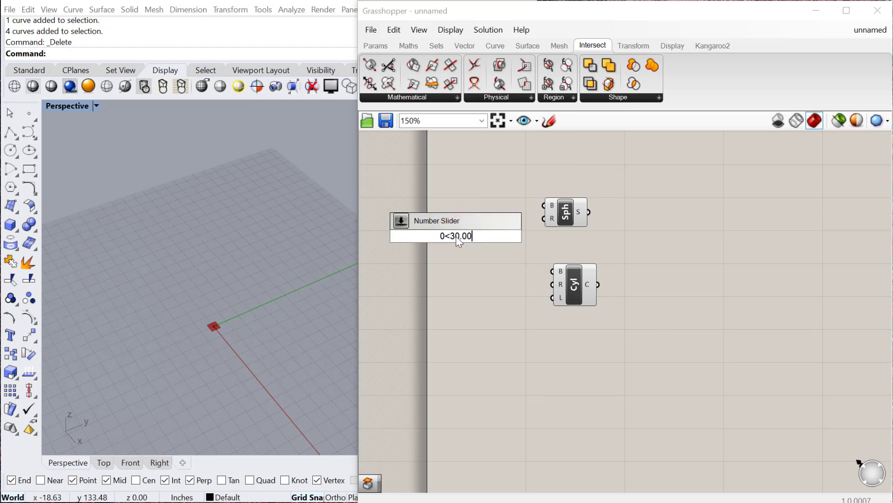
{"action": "key", "text": "Return"}
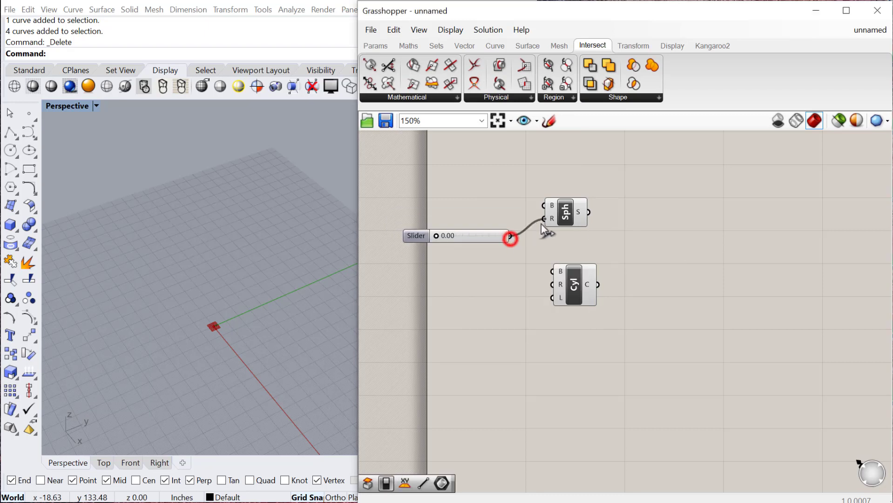
{"action": "left_click_drag", "start_coordinate": [541, 223], "coordinate": [543, 219]}
{"action": "left_click_drag", "start_coordinate": [437, 236], "coordinate": [582, 292]}
{"action": "left_click", "coordinate": [553, 269]}
Duplicate the sphere's radius slider, wire the copy to the cylinder's radius and set it to 18.40
{"action": "left_click", "coordinate": [468, 234]}
{"action": "key", "text": "ctrl+c"}
{"action": "key", "text": "ctrl+v"}
{"action": "left_click_drag", "start_coordinate": [500, 275], "coordinate": [450, 313]}
Duplicate the cylinder's radius slider, wire the copy to the cylinder's length and set it to 19.80
{"action": "key", "text": "ctrl+c"}
{"action": "key", "text": "ctrl+v"}
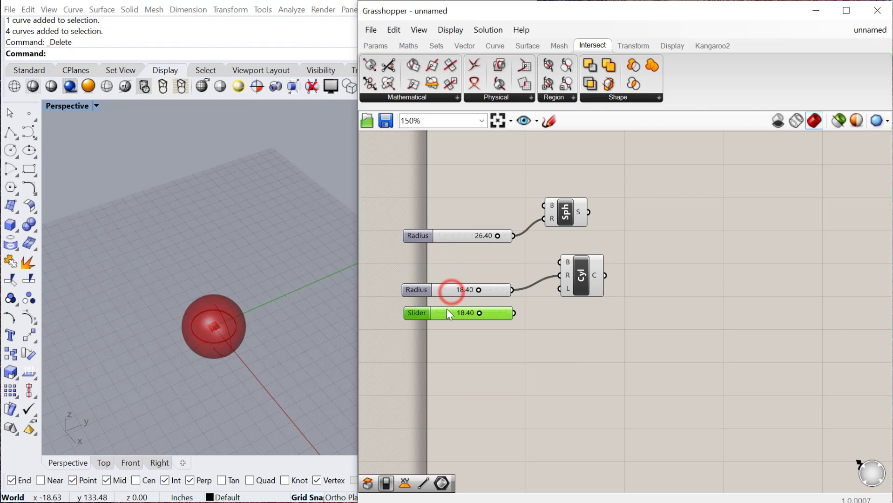
{"action": "left_click_drag", "start_coordinate": [515, 313], "coordinate": [560, 288]}
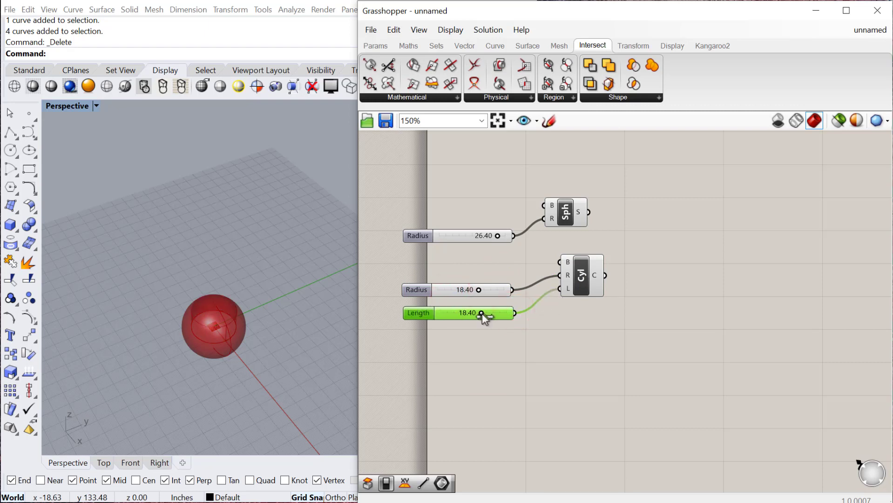
{"action": "left_click_drag", "start_coordinate": [481, 313], "coordinate": [484, 313]}
Replace the cylinder's length slider with a new 0 to 80.00 slider set to 46.93, deleting the old one
{"action": "double_click", "coordinate": [464, 352]}
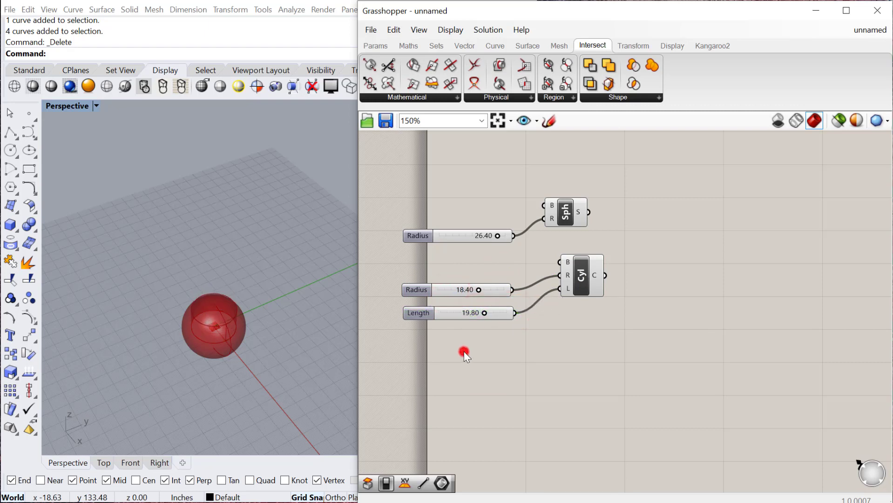
{"action": "type", "text": "9"}
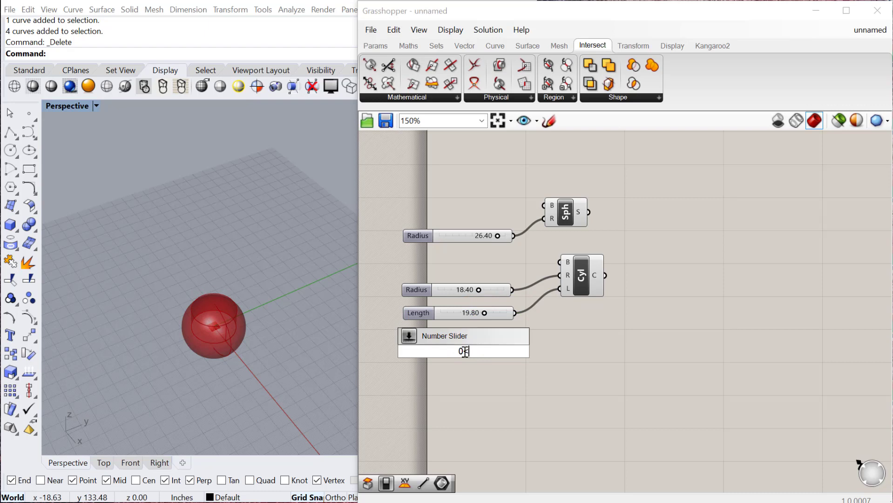
{"action": "type", "text": "<80.00"}
{"action": "key", "text": "Return"}
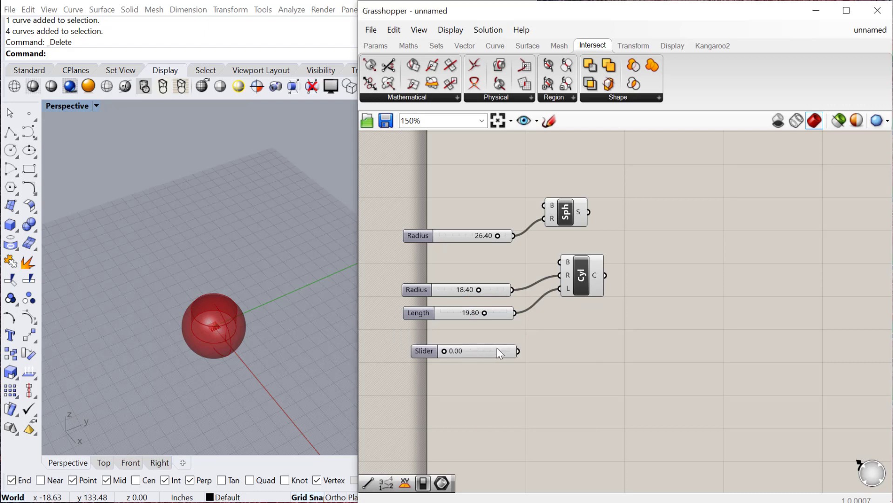
{"action": "left_click_drag", "start_coordinate": [540, 316], "coordinate": [560, 288]}
{"action": "left_click", "coordinate": [473, 314]}
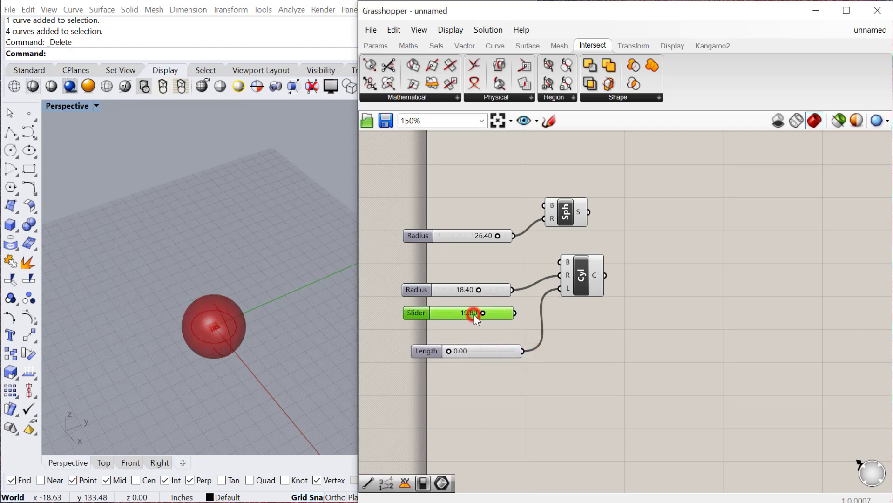
{"action": "key", "text": "Delete"}
{"action": "left_click_drag", "start_coordinate": [449, 352], "coordinate": [487, 351]}
{"action": "mouse_move", "coordinate": [247, 368]}
{"action": "right_mouse_down"}
{"action": "mouse_move", "coordinate": [235, 335]}
{"action": "mouse_move", "coordinate": [226, 379]}
{"action": "mouse_move", "coordinate": [231, 366]}
{"action": "right_mouse_up"}
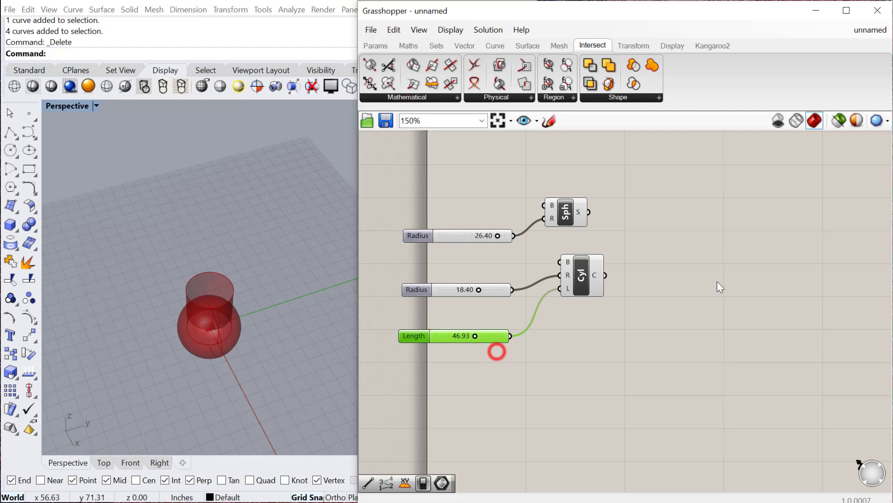
Add a Brep | Brep intersection component beside the Sphere and Cylinder components
{"action": "right_click_drag", "start_coordinate": [719, 287], "coordinate": [685, 295]}
{"action": "double_click", "coordinate": [665, 284]}
{"action": "type", "text": "brep"}
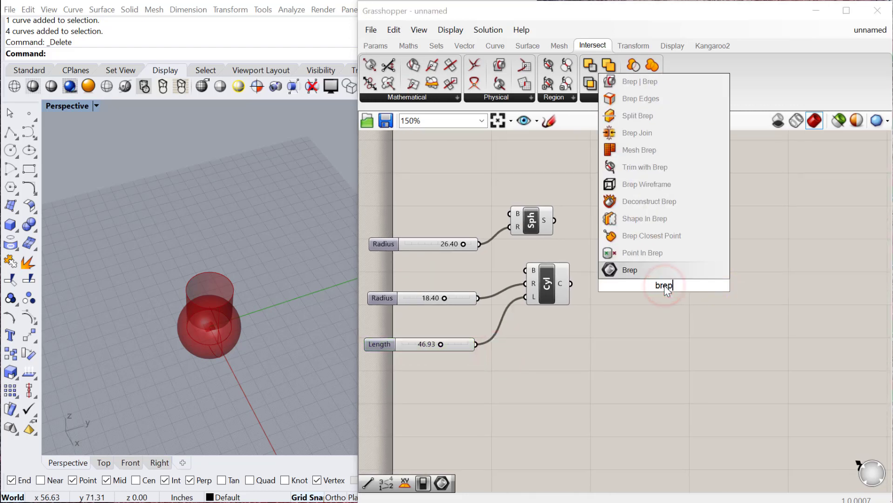
{"action": "type", "text": "bre"}
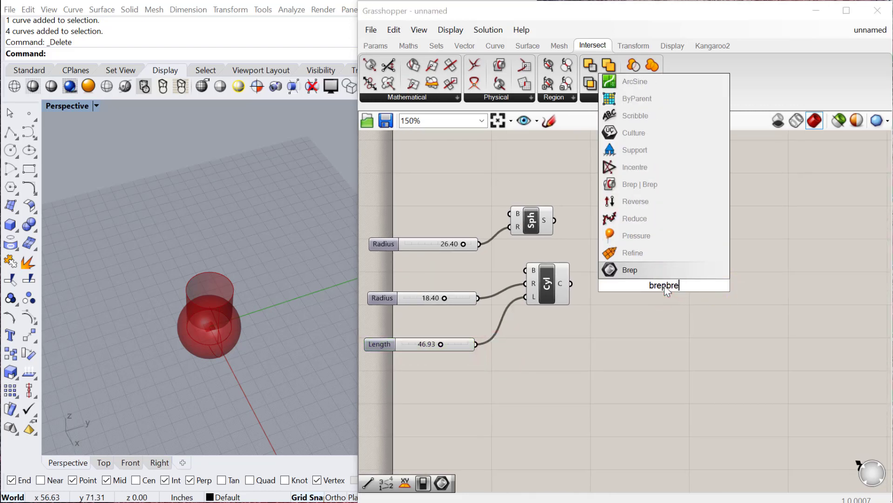
{"action": "left_click", "coordinate": [638, 181]}
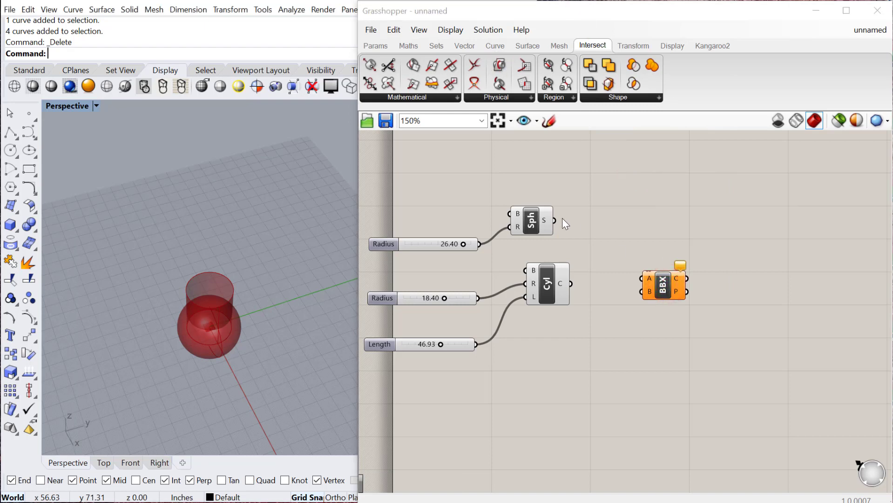
Wire the sphere to input A and the cylinder to input B of the BBX component and inspect the intersection curve
{"action": "left_click_drag", "start_coordinate": [554, 220], "coordinate": [643, 279]}
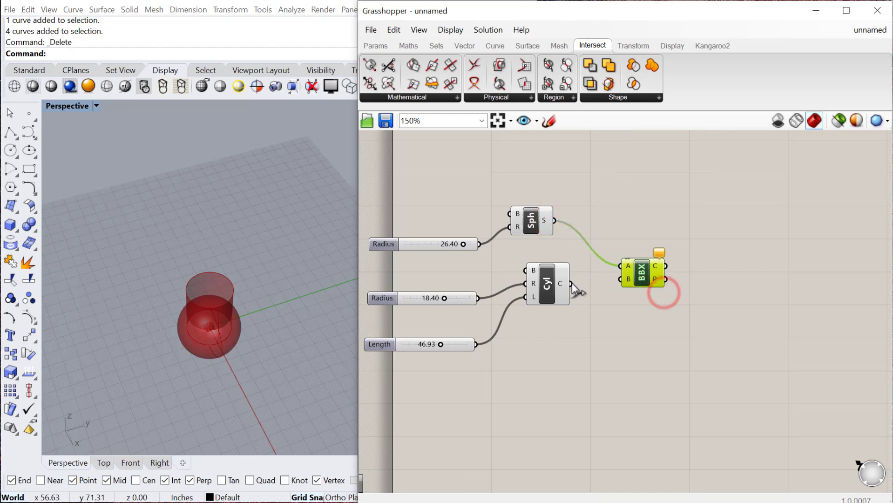
{"action": "left_click_drag", "start_coordinate": [570, 284], "coordinate": [643, 264]}
{"action": "scroll", "coordinate": [293, 328], "scroll_direction": "up", "scroll_amount": 6}
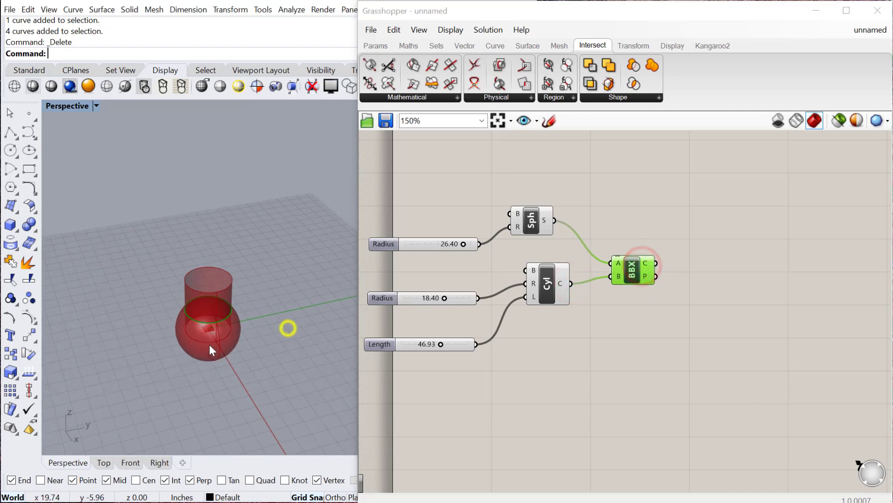
{"action": "right_click_drag", "start_coordinate": [240, 305], "coordinate": [207, 296]}
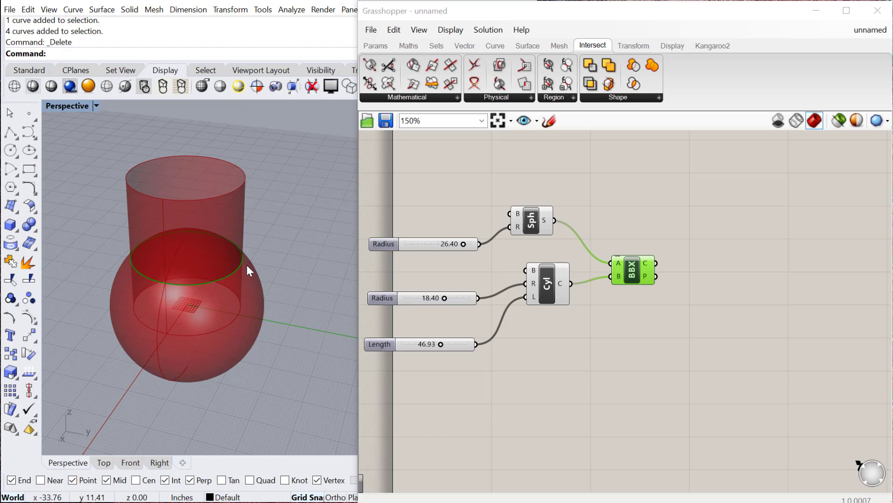
Add a Surface Split component beside the BBX component
{"action": "double_click", "coordinate": [767, 313]}
{"action": "type", "text": "split"}
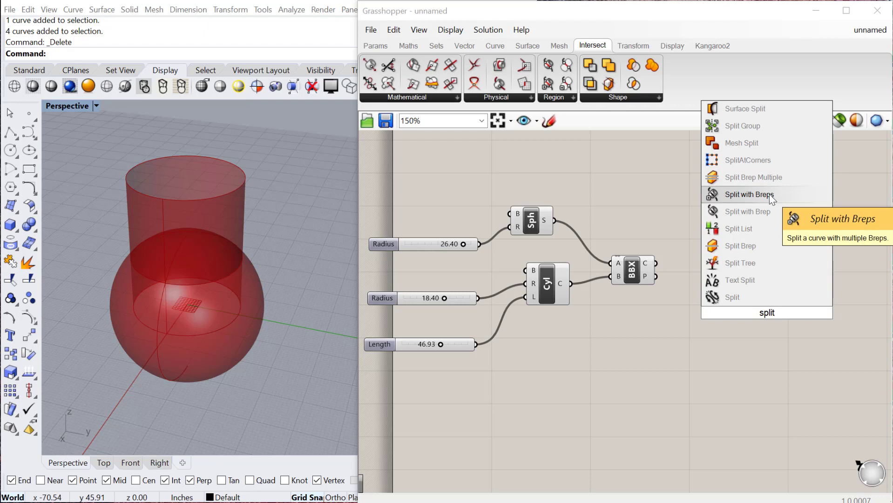
{"action": "left_click", "coordinate": [740, 109]}
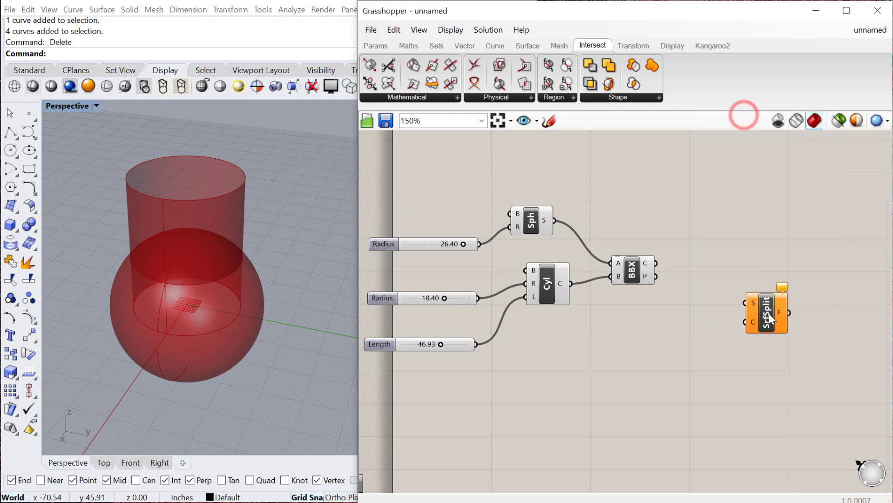
{"action": "scroll", "coordinate": [735, 302], "scroll_direction": "up", "scroll_amount": 2}
{"action": "left_click_drag", "start_coordinate": [731, 292], "coordinate": [741, 284]}
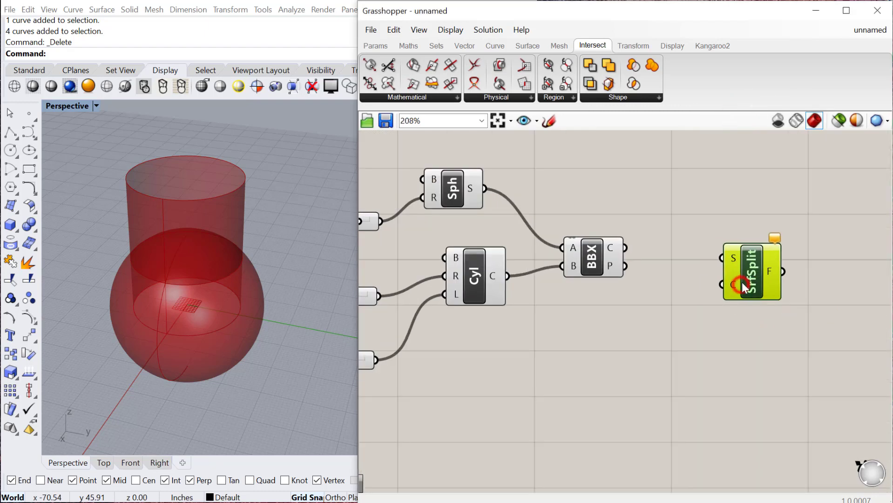
{"action": "scroll", "coordinate": [652, 284], "scroll_direction": "down", "scroll_amount": 3}
{"action": "left_click", "coordinate": [717, 281]}
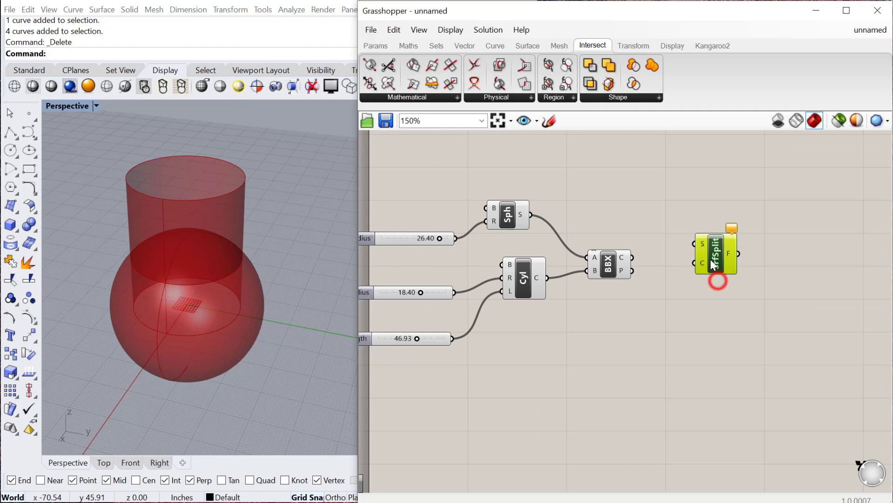
Wire the sphere into the Surface Split's surface input and the BBX curves output into its curves input
{"action": "left_click_drag", "start_coordinate": [581, 200], "coordinate": [694, 243]}
{"action": "left_click", "coordinate": [713, 263]}
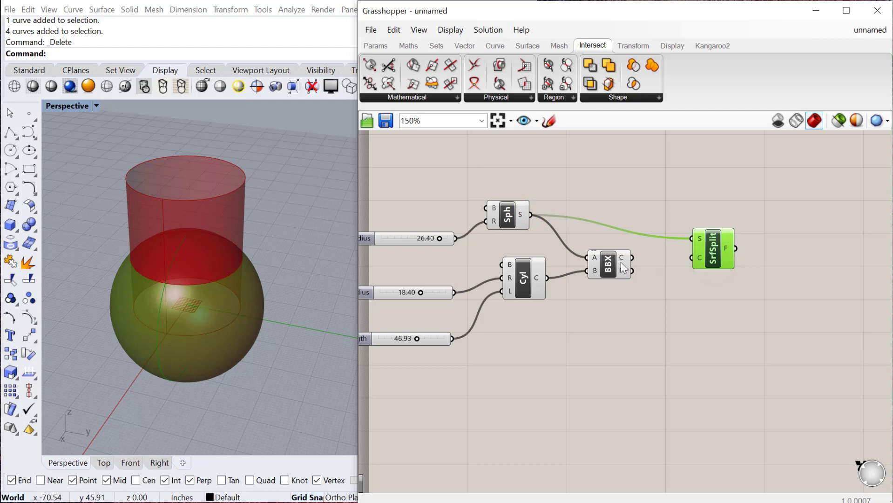
{"action": "left_click_drag", "start_coordinate": [609, 262], "coordinate": [693, 259]}
{"action": "left_click_drag", "start_coordinate": [708, 253], "coordinate": [723, 252]}
{"action": "scroll", "coordinate": [611, 270], "scroll_direction": "down", "scroll_amount": 2}
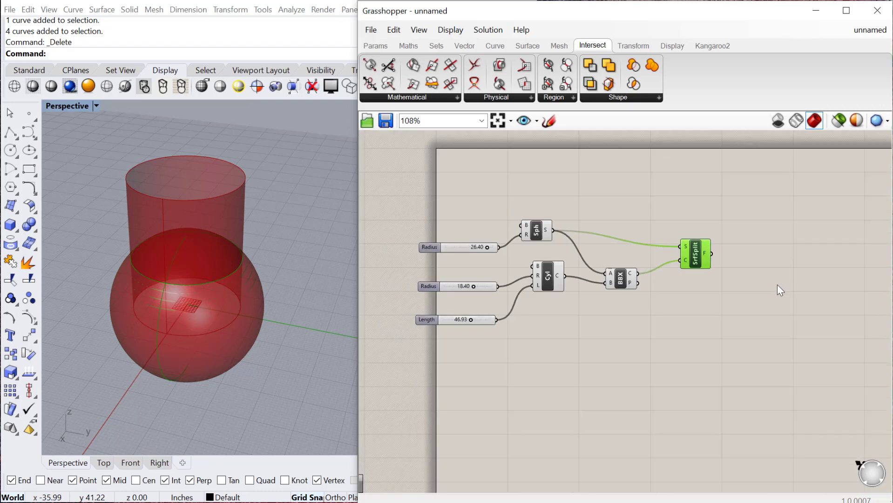
Add a Panel beside the Surface Split component and wire the fragments output F into it
{"action": "right_click_drag", "start_coordinate": [777, 285], "coordinate": [686, 280]}
{"action": "double_click", "coordinate": [693, 277]}
{"action": "double_click", "coordinate": [666, 232]}
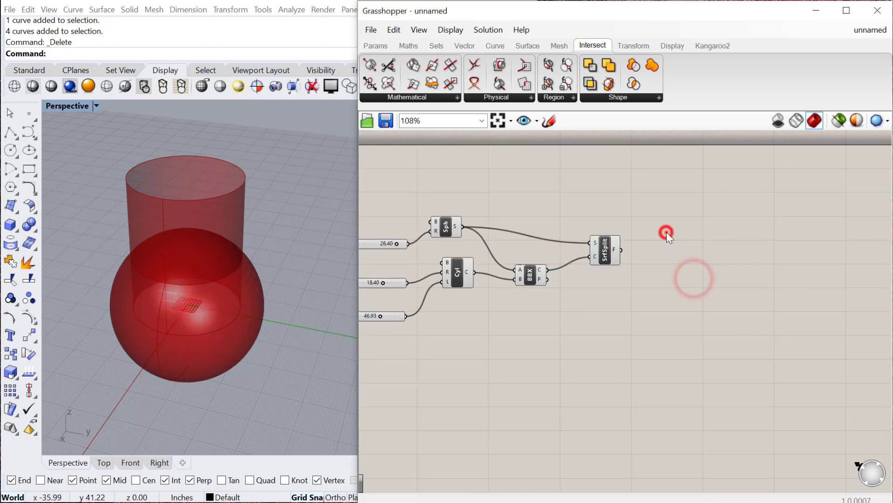
{"action": "type", "text": "pan"}
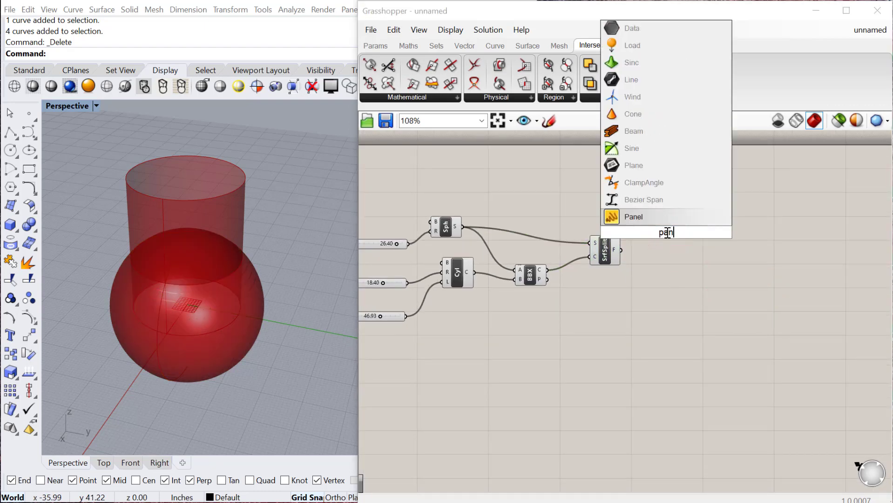
{"action": "left_click", "coordinate": [652, 217]}
{"action": "left_click_drag", "start_coordinate": [621, 250], "coordinate": [719, 215]}
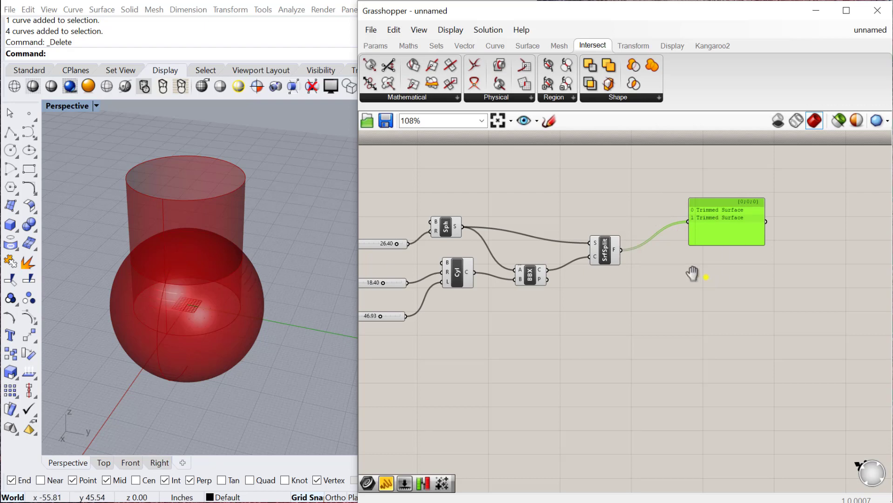
Add a Dispatch component fed by the Surface Split fragments and check its A and B outputs in the panel
{"action": "right_click_drag", "start_coordinate": [693, 274], "coordinate": [664, 269]}
{"action": "double_click", "coordinate": [636, 284]}
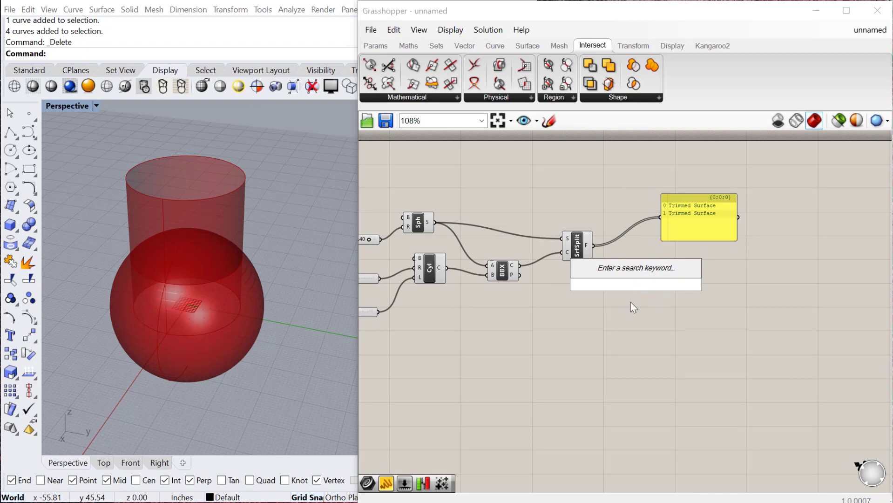
{"action": "type", "text": "dispat"}
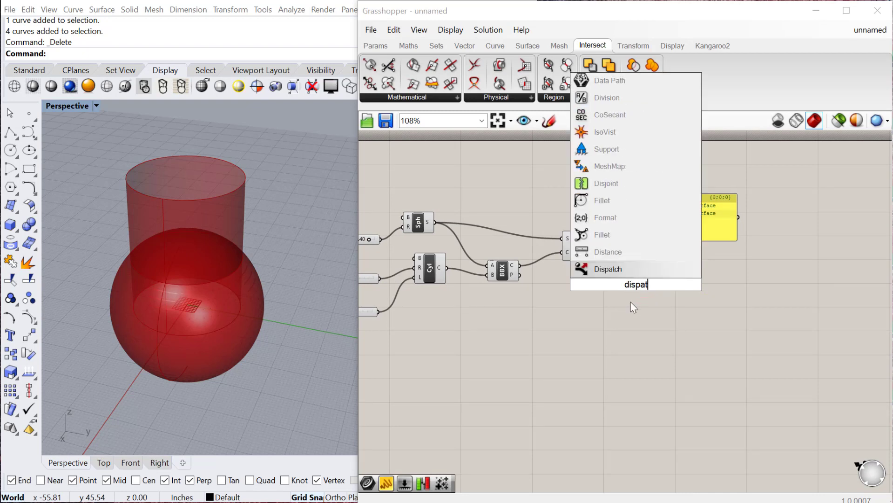
{"action": "left_click", "coordinate": [608, 269]}
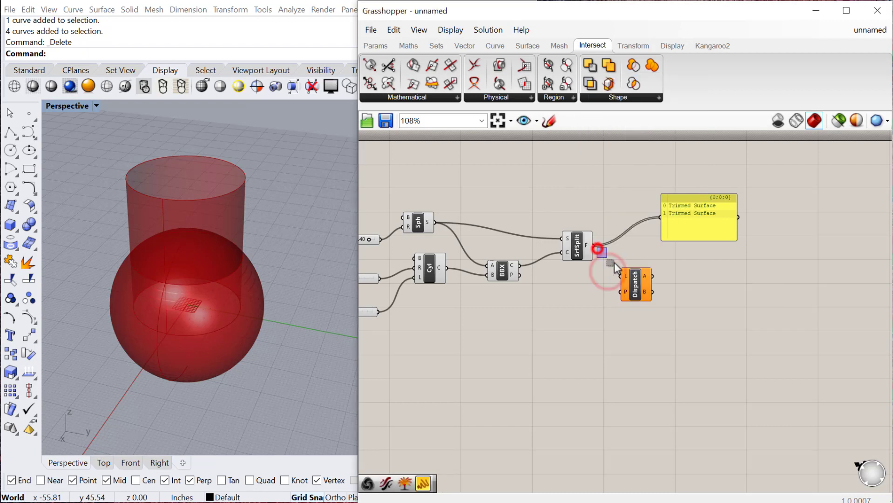
{"action": "left_click_drag", "start_coordinate": [614, 263], "coordinate": [622, 276]}
{"action": "left_click_drag", "start_coordinate": [636, 286], "coordinate": [667, 217]}
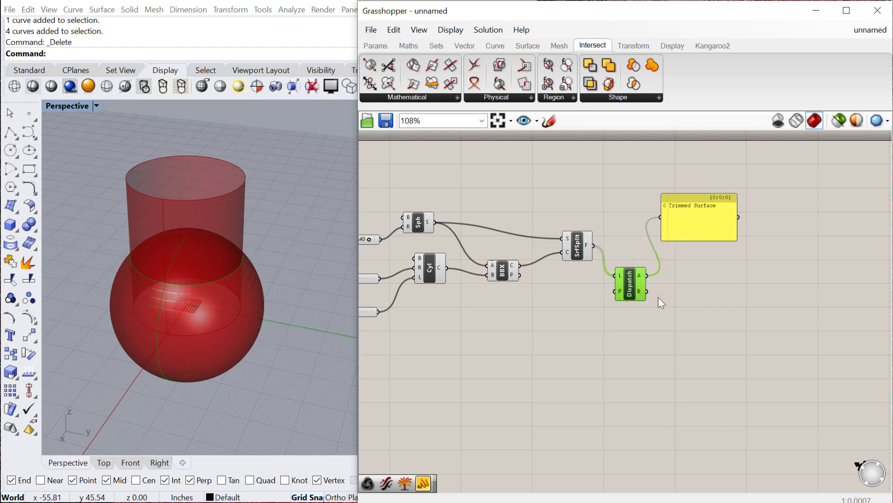
{"action": "left_click_drag", "start_coordinate": [647, 291], "coordinate": [735, 212]}
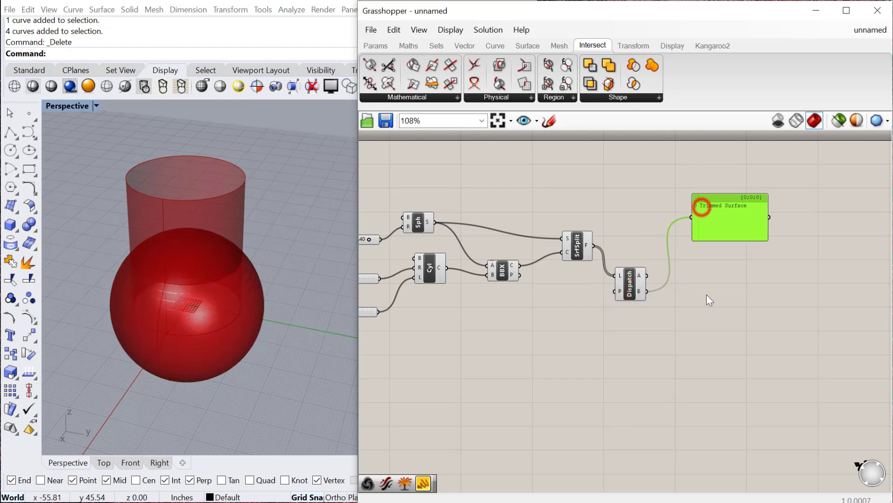
Add a Brep parameter beside the Dispatch component and wire Dispatch output A into it
{"action": "double_click", "coordinate": [700, 303]}
{"action": "type", "text": "brep"}
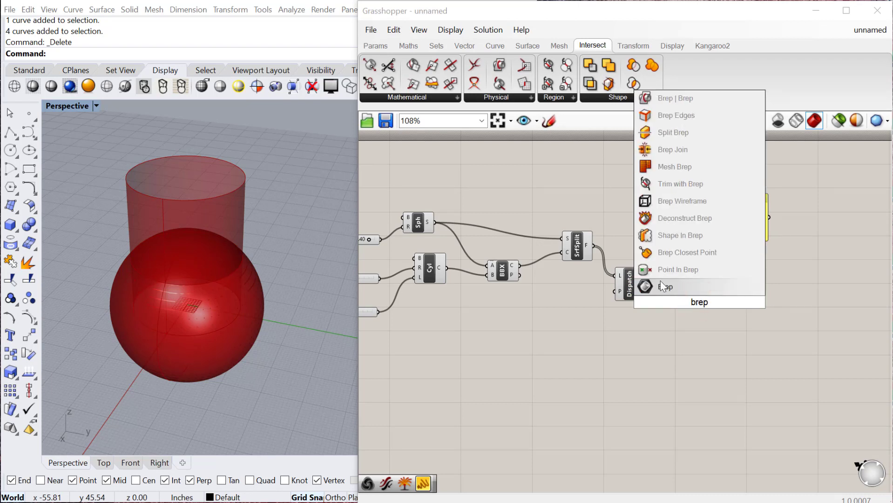
{"action": "left_click", "coordinate": [659, 286]}
{"action": "scroll", "coordinate": [681, 304], "scroll_direction": "up", "scroll_amount": 2}
{"action": "left_click_drag", "start_coordinate": [706, 303], "coordinate": [698, 279]}
{"action": "left_click_drag", "start_coordinate": [632, 264], "coordinate": [695, 281]}
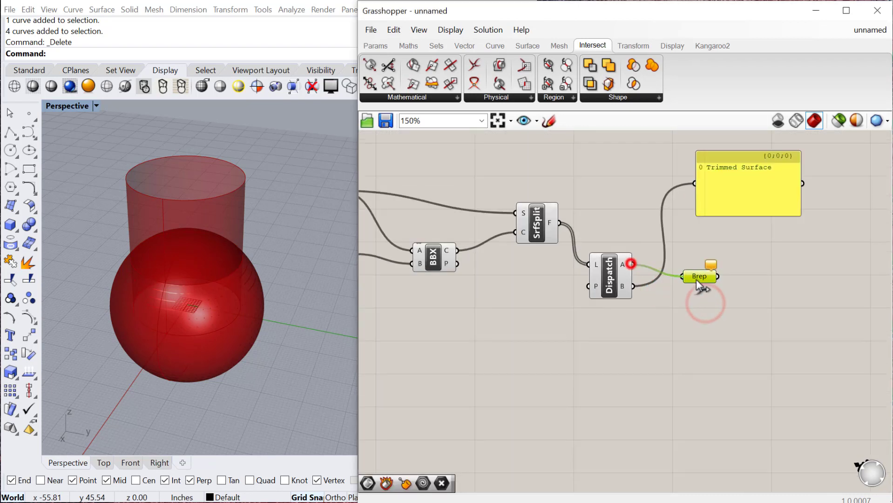
{"action": "left_click_drag", "start_coordinate": [632, 264], "coordinate": [682, 276]}
Delete the panel connected to the Dispatch component's output B
{"action": "left_click", "coordinate": [776, 257]}
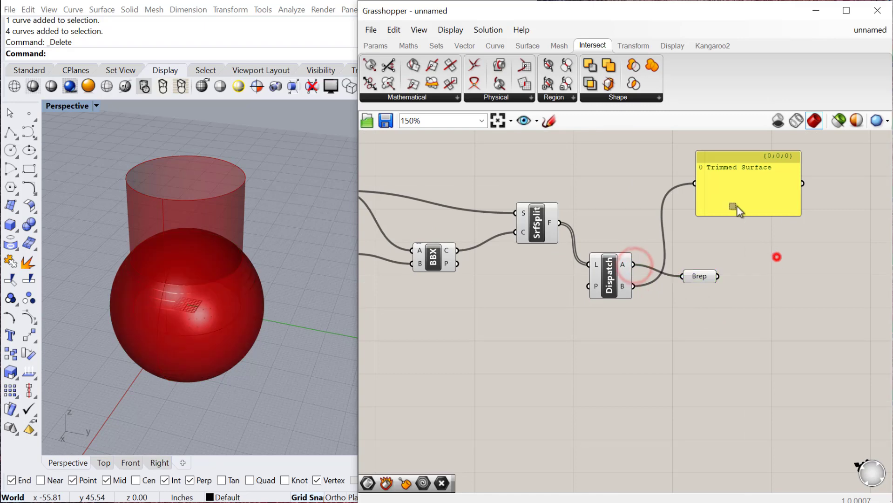
{"action": "left_click", "coordinate": [741, 205]}
{"action": "left_click_drag", "start_coordinate": [754, 217], "coordinate": [705, 162]}
{"action": "key", "text": "Delete"}
{"action": "scroll", "coordinate": [638, 303], "scroll_direction": "down", "scroll_amount": 2}
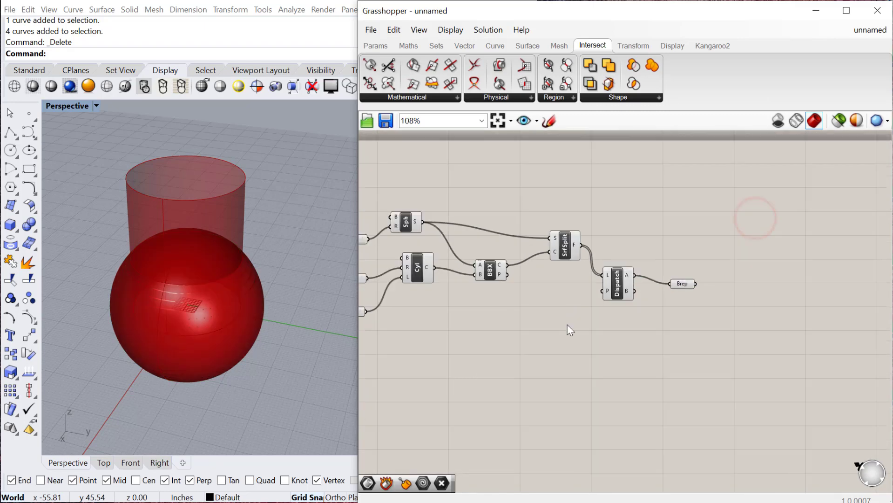
Turn off the preview of the Sphere, Cylinder, BBX, Surface Split and Dispatch components
{"action": "left_click_drag", "start_coordinate": [568, 325], "coordinate": [386, 192]}
{"action": "right_click", "coordinate": [534, 175]}
{"action": "left_click", "coordinate": [558, 193]}
{"action": "right_click_drag", "start_coordinate": [552, 268], "coordinate": [642, 255]}
{"action": "left_click", "coordinate": [706, 275]}
{"action": "scroll", "coordinate": [739, 211], "scroll_direction": "up", "scroll_amount": 2}
{"action": "right_click", "coordinate": [739, 211]}
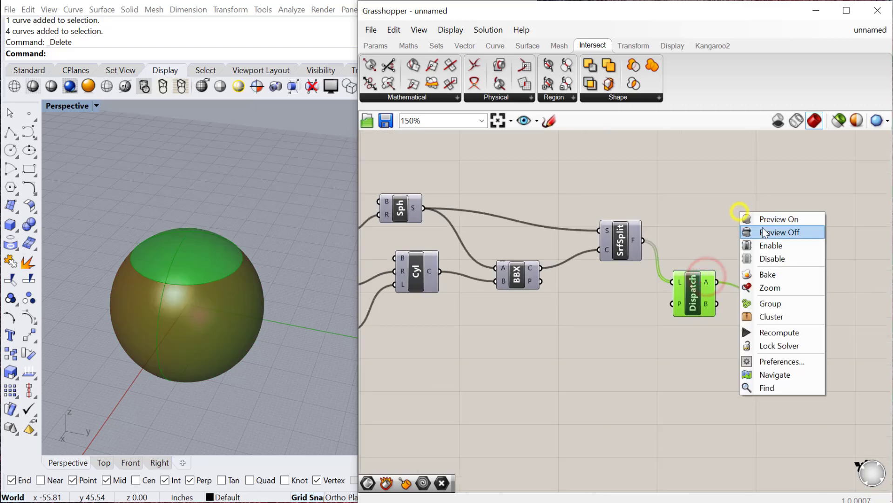
{"action": "left_click", "coordinate": [762, 227]}
Inspect the sphere fragment held by the Brep parameter, and replace its input with Dispatch output B to view the other fragment
{"action": "left_click_drag", "start_coordinate": [782, 293], "coordinate": [782, 275]}
{"action": "right_click_drag", "start_coordinate": [159, 311], "coordinate": [235, 283]}
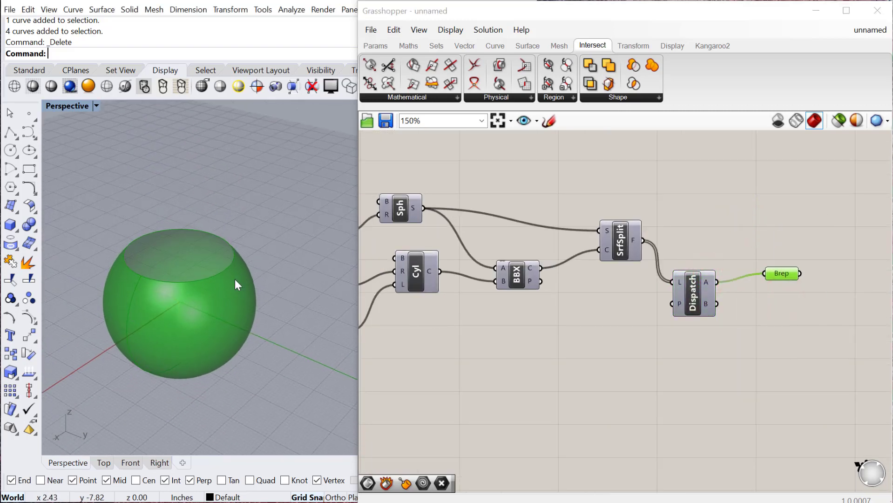
{"action": "left_click", "coordinate": [716, 305]}
{"action": "left_click_drag", "start_coordinate": [716, 304], "coordinate": [790, 267]}
{"action": "right_click_drag", "start_coordinate": [269, 321], "coordinate": [244, 318]}
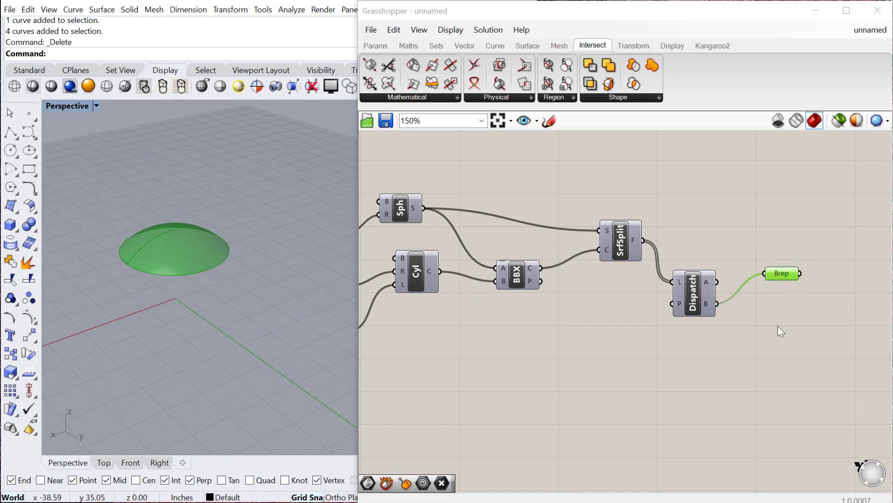